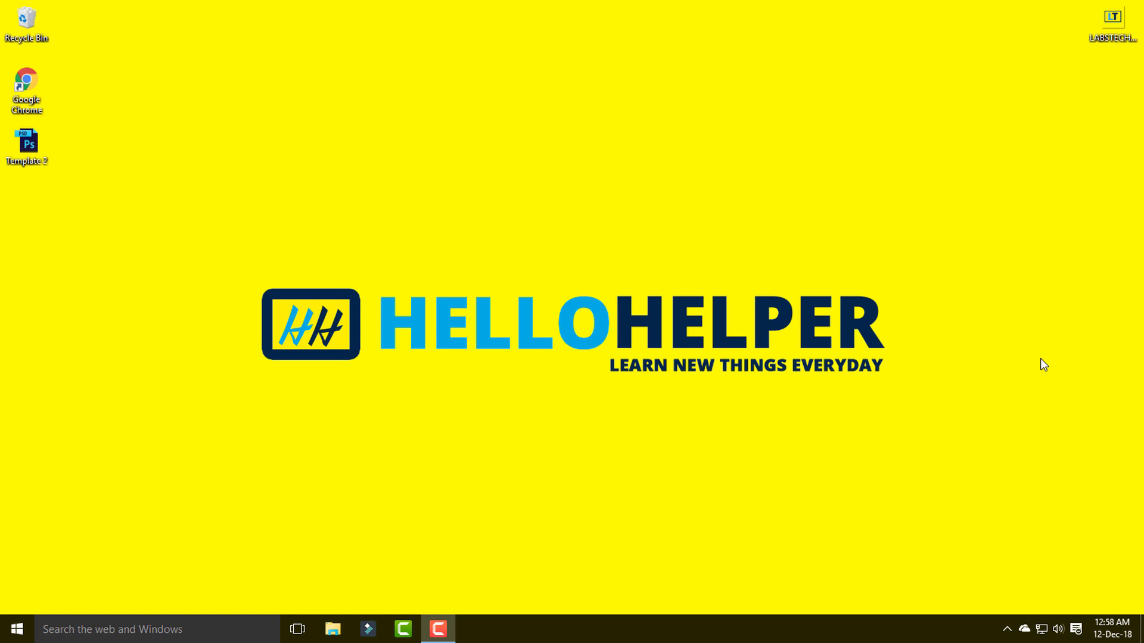
double_click(26, 95)
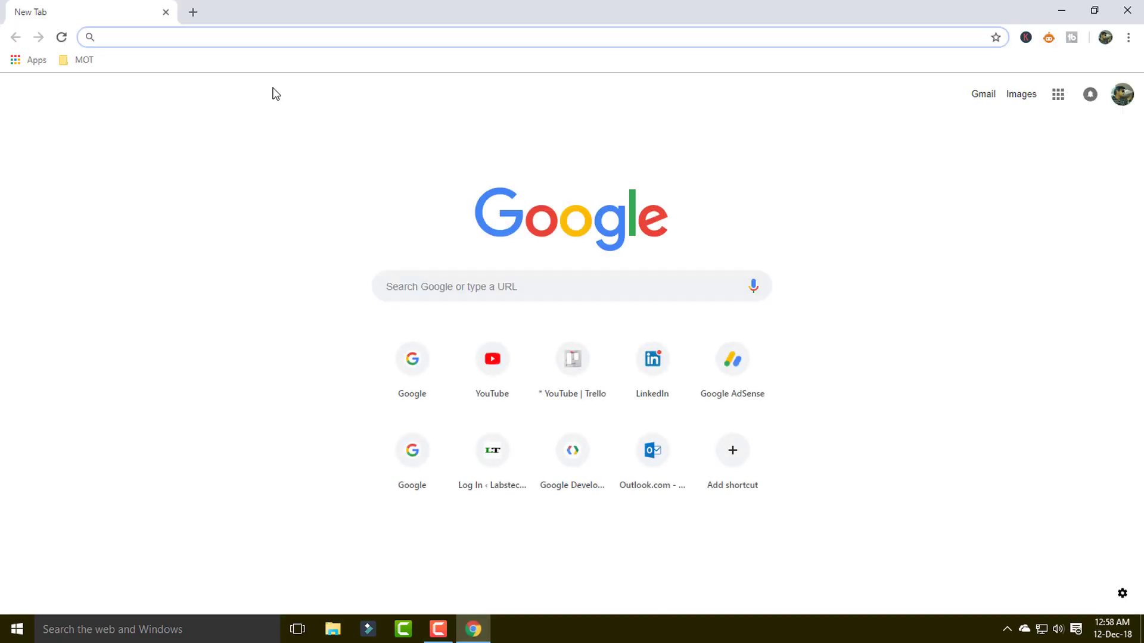
text(ping)
key(Down)
key(Down)
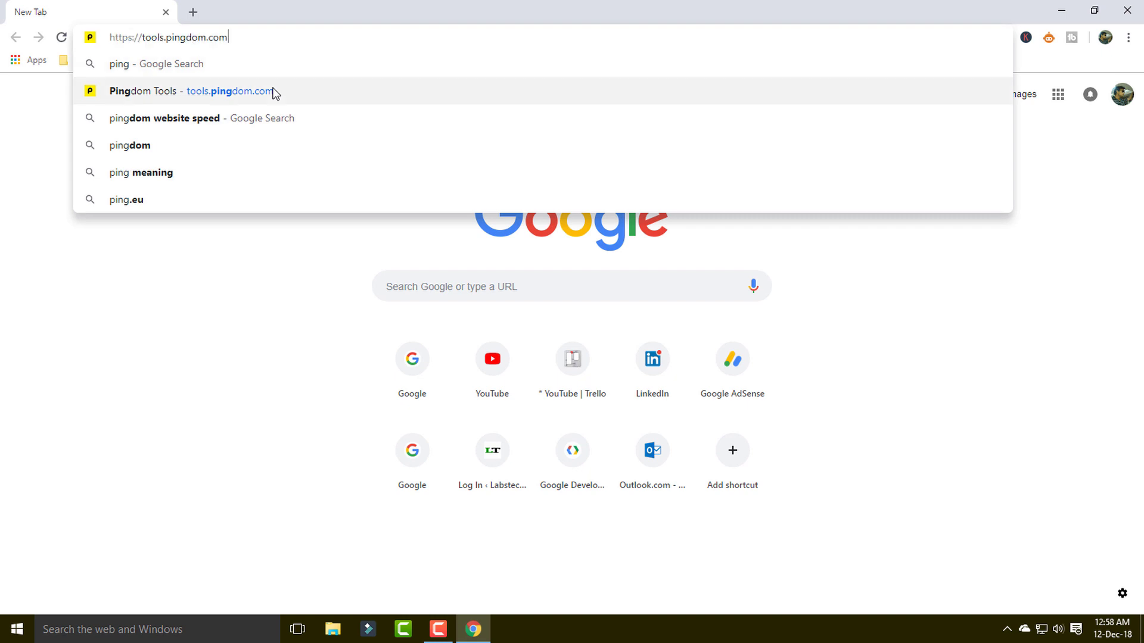
click(275, 91)
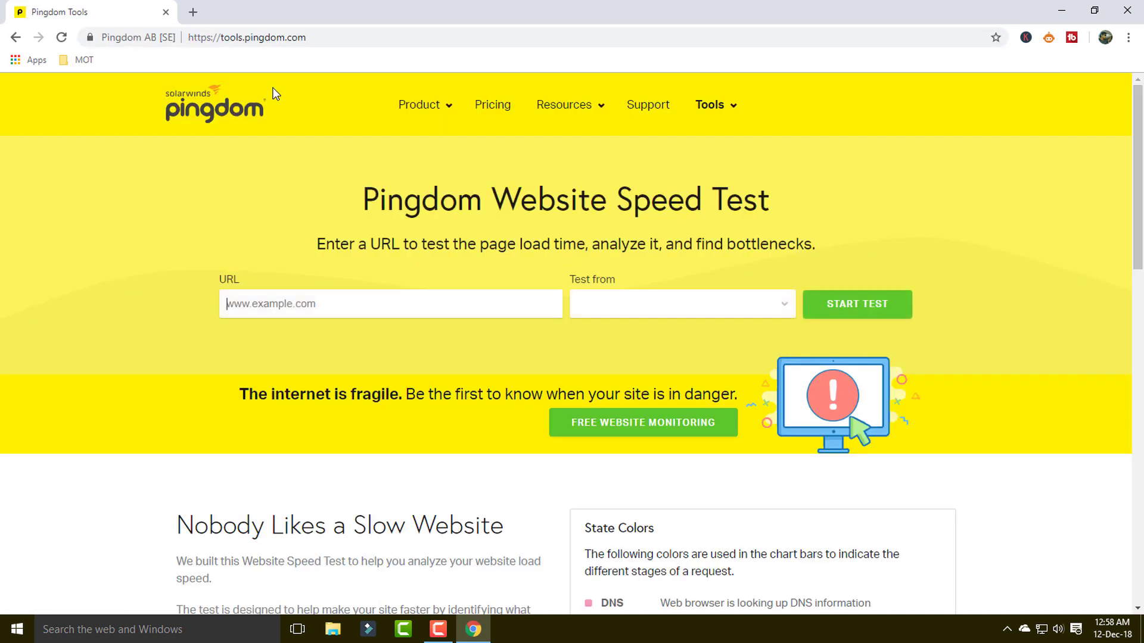
text(www.labstech.)
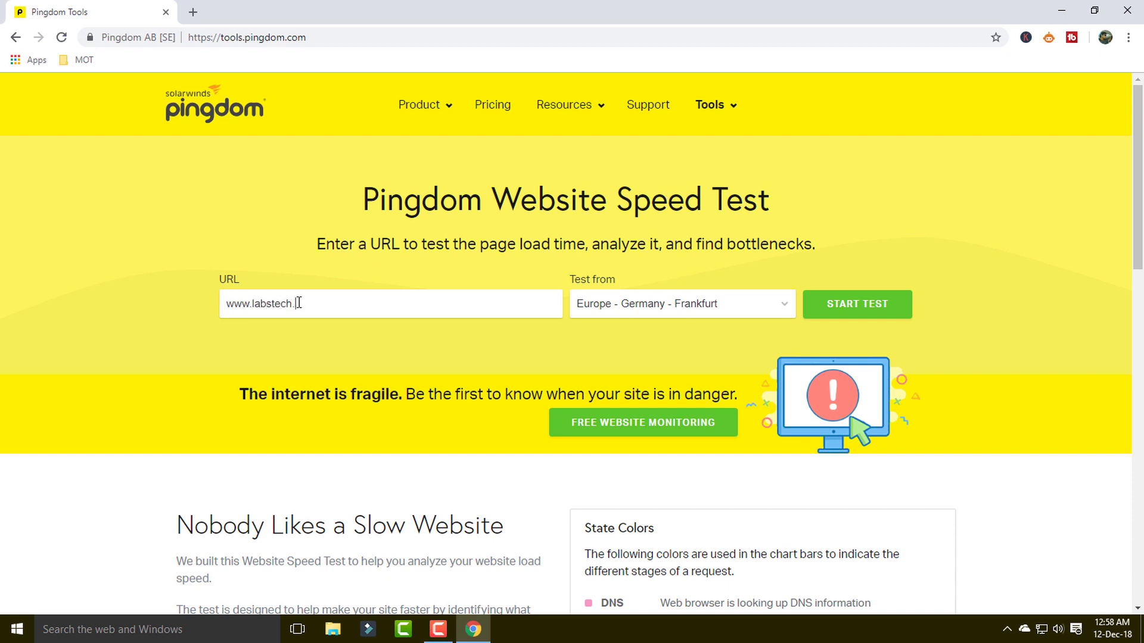
text(org)
click(843, 310)
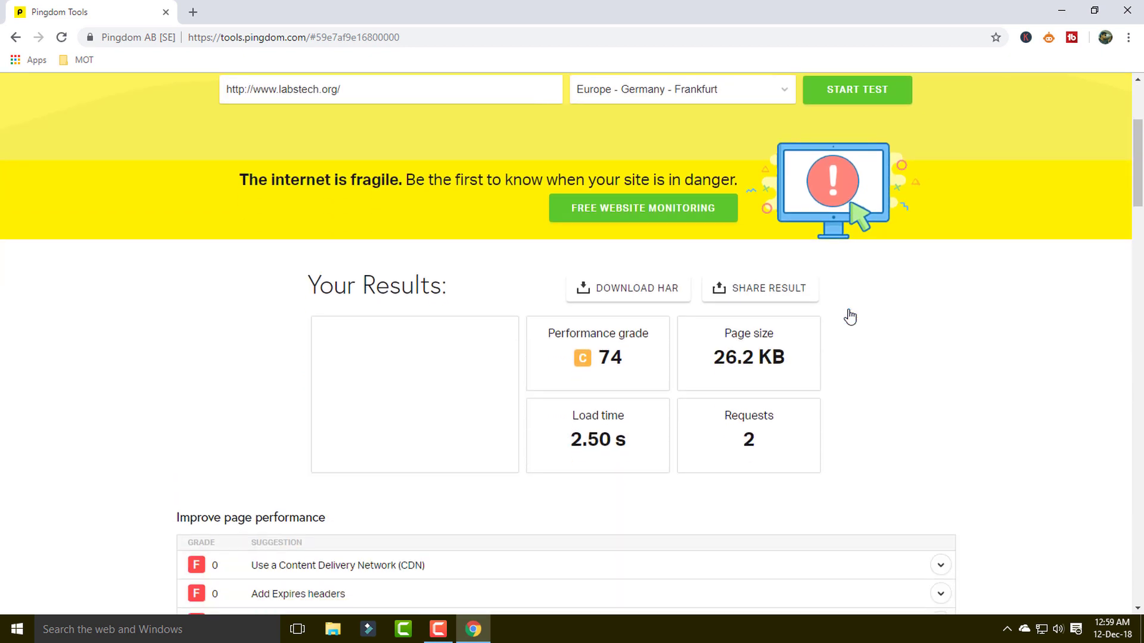
Highlight the Performance grade, Page size, Load time and Requests result cards
scroll(280, 215, up, 1)
scroll(525, 292, down, 2)
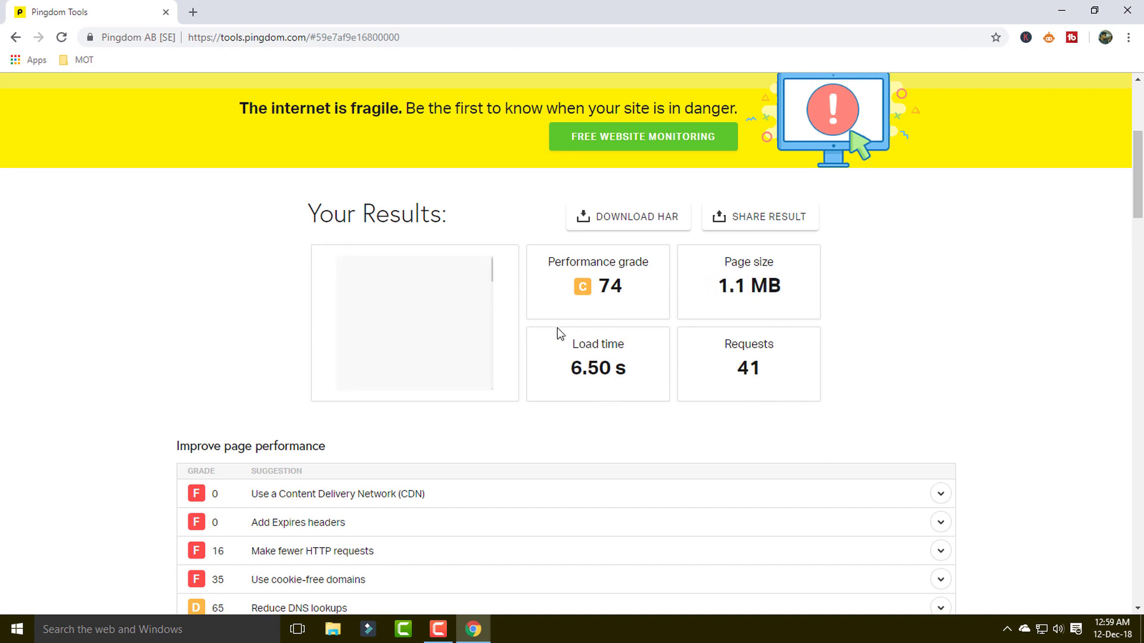
drag(554, 262, 780, 288)
drag(726, 263, 779, 259)
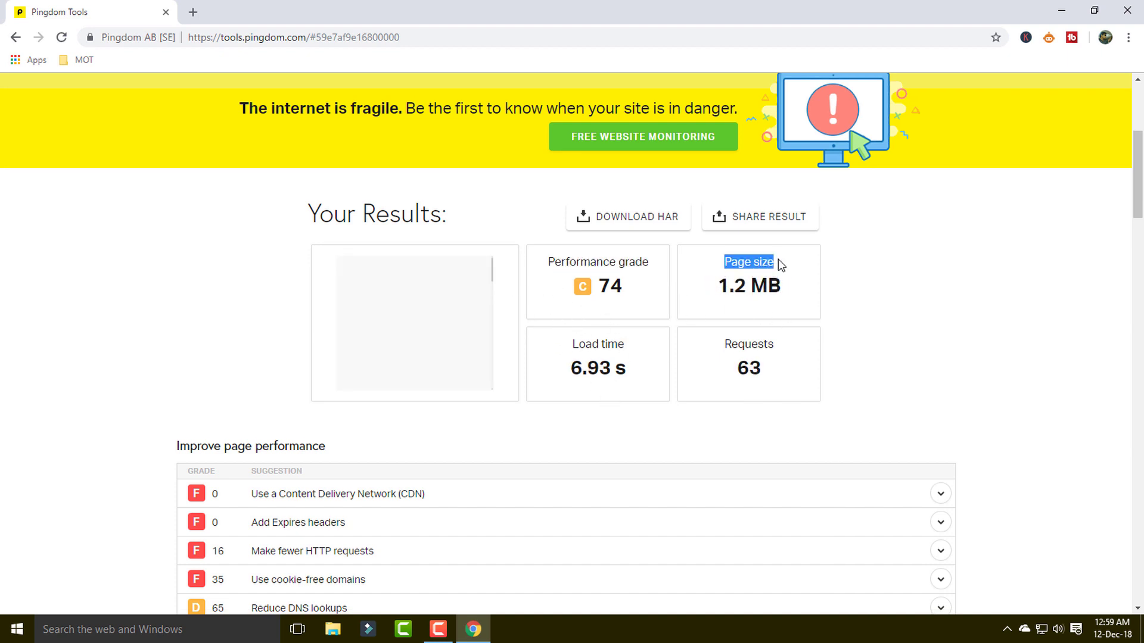
click(583, 344)
triple_click(583, 344)
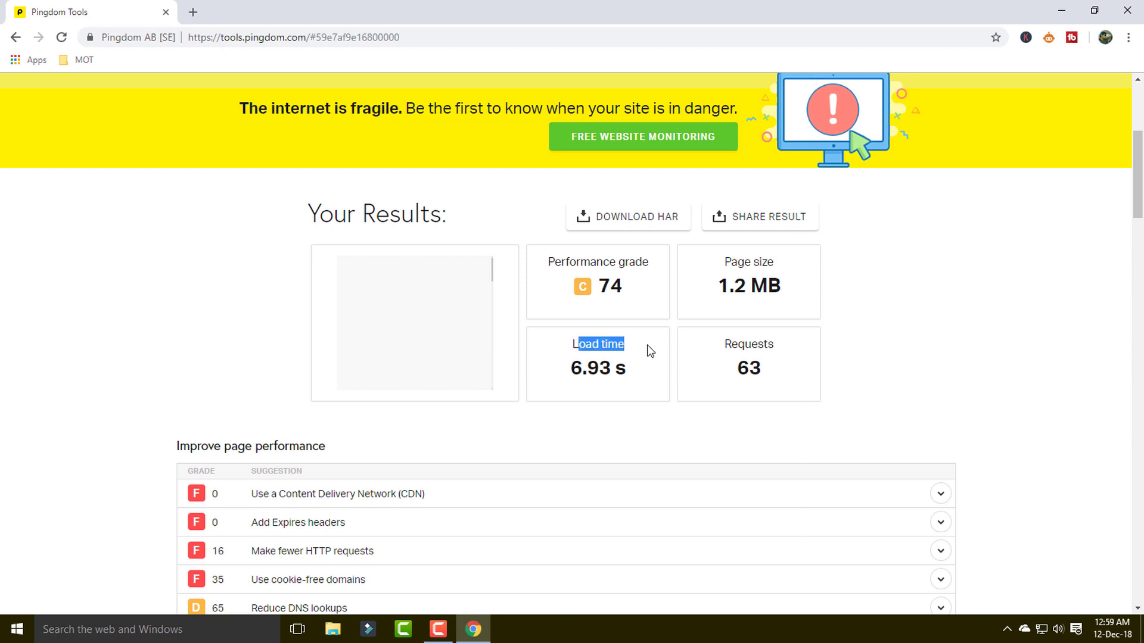
drag(726, 344, 785, 346)
click(939, 362)
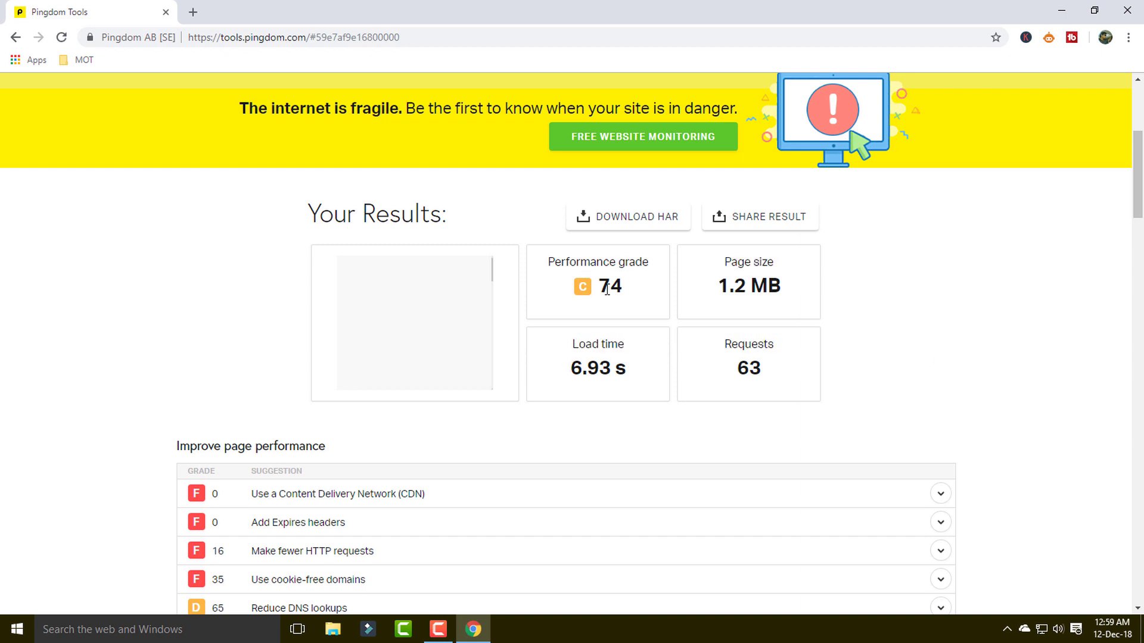
Highlight the values: grade 74, 1.2 MB page size, 6.93 s load time, 63 requests
drag(598, 287, 620, 285)
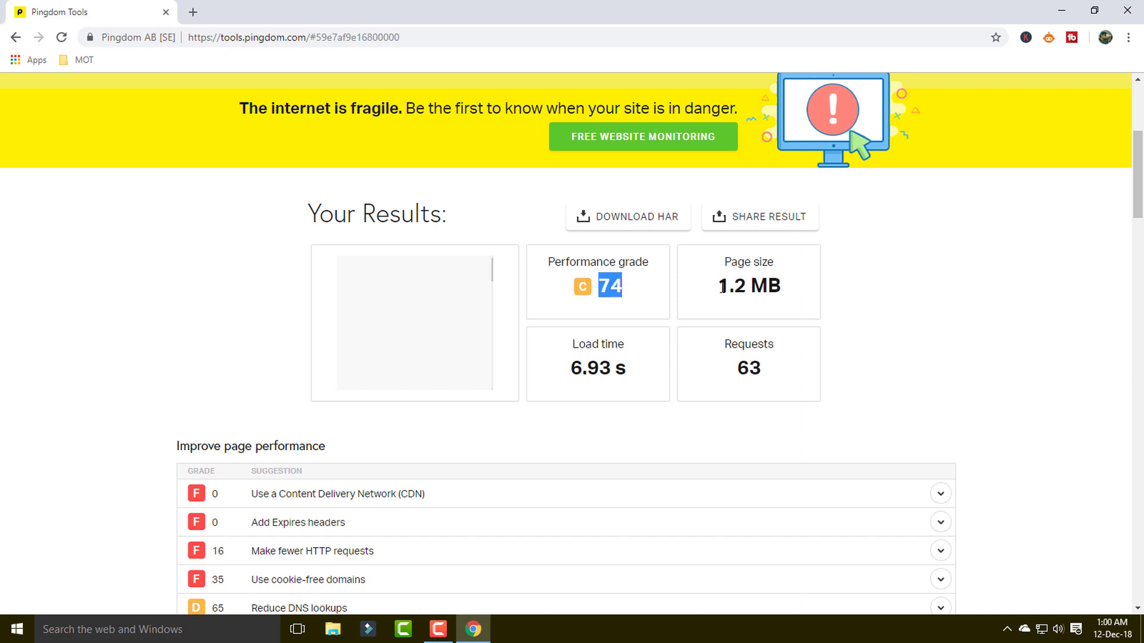
drag(720, 286, 742, 286)
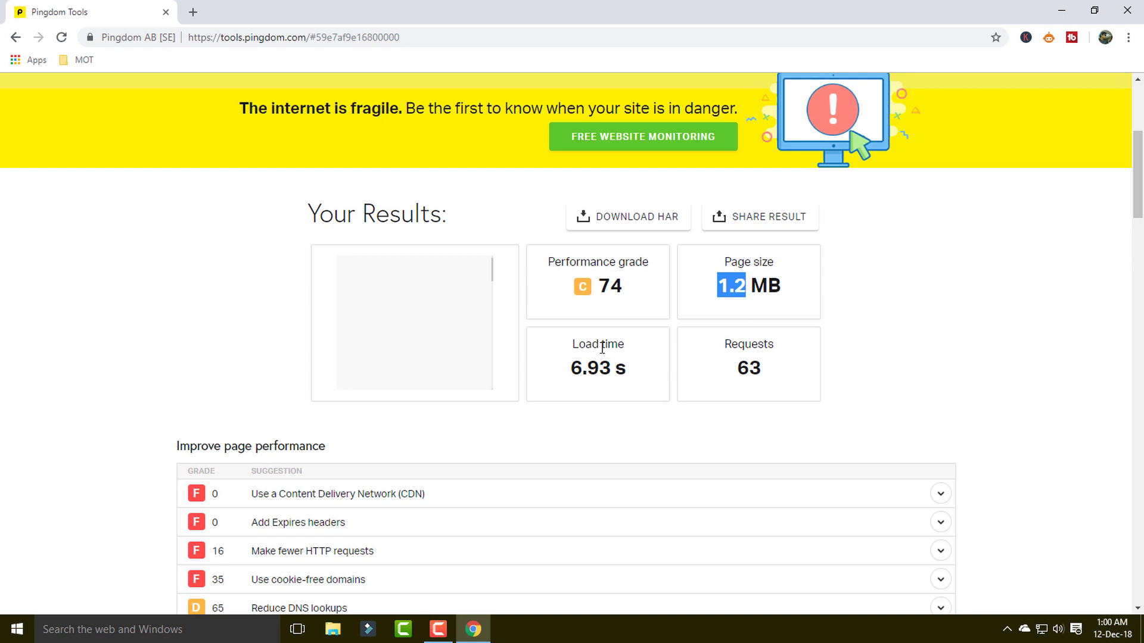
drag(571, 366, 628, 373)
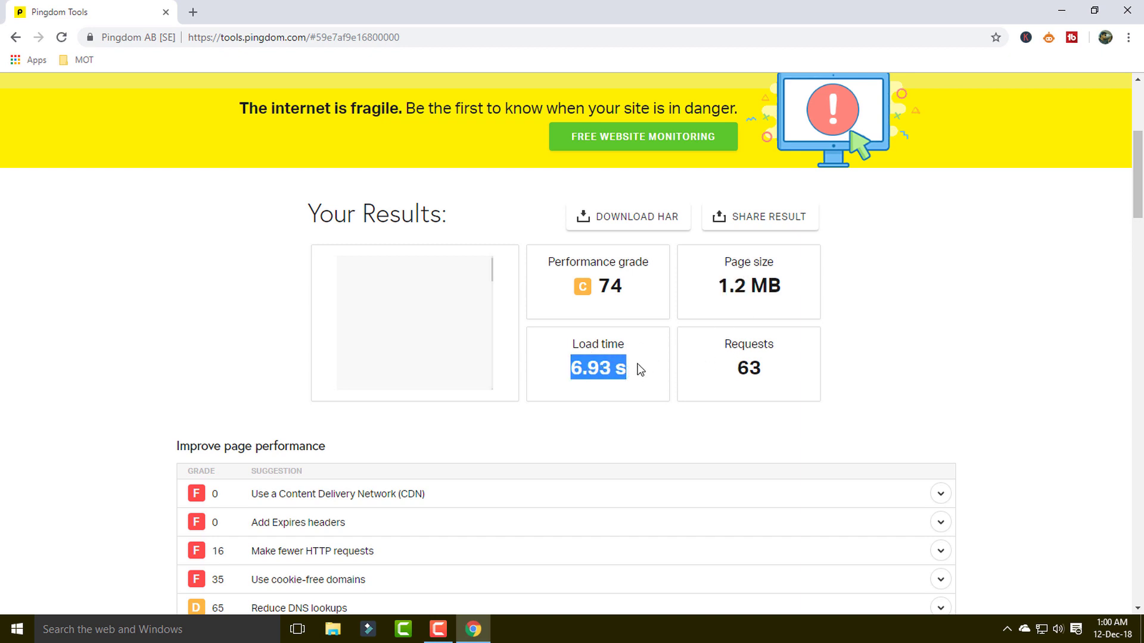
click(741, 370)
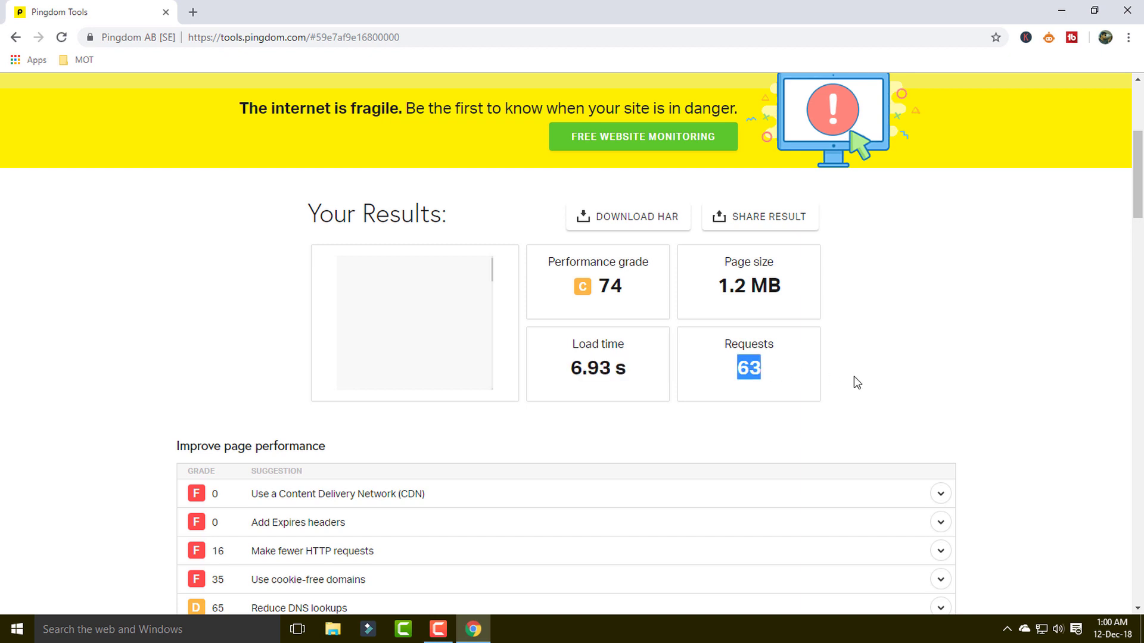
scroll(853, 378, down, 3)
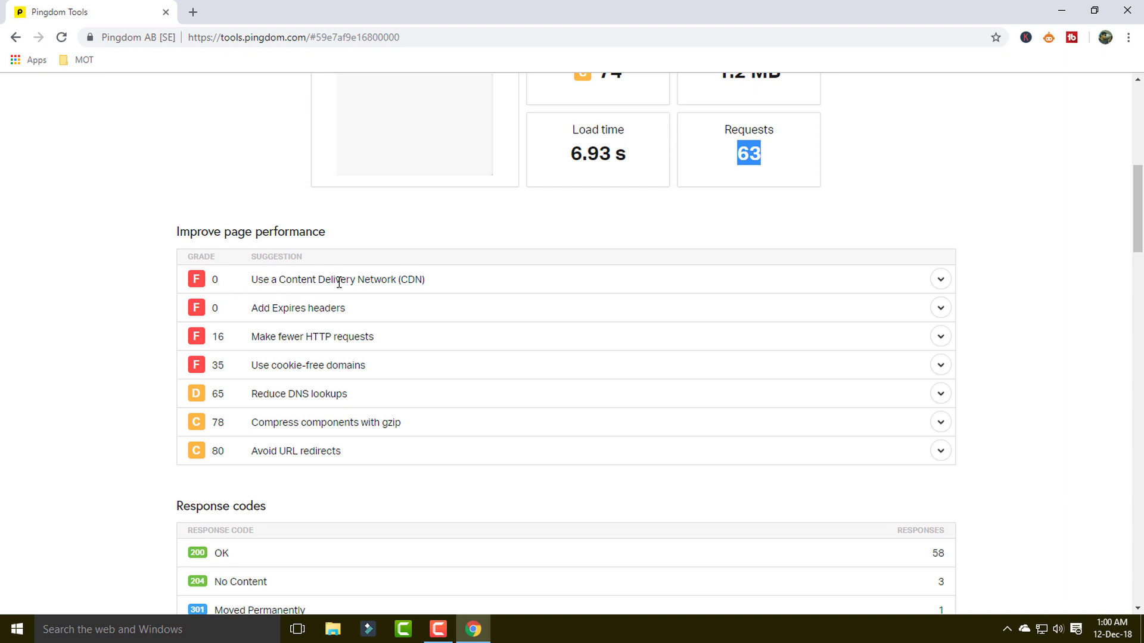
drag(283, 279, 396, 280)
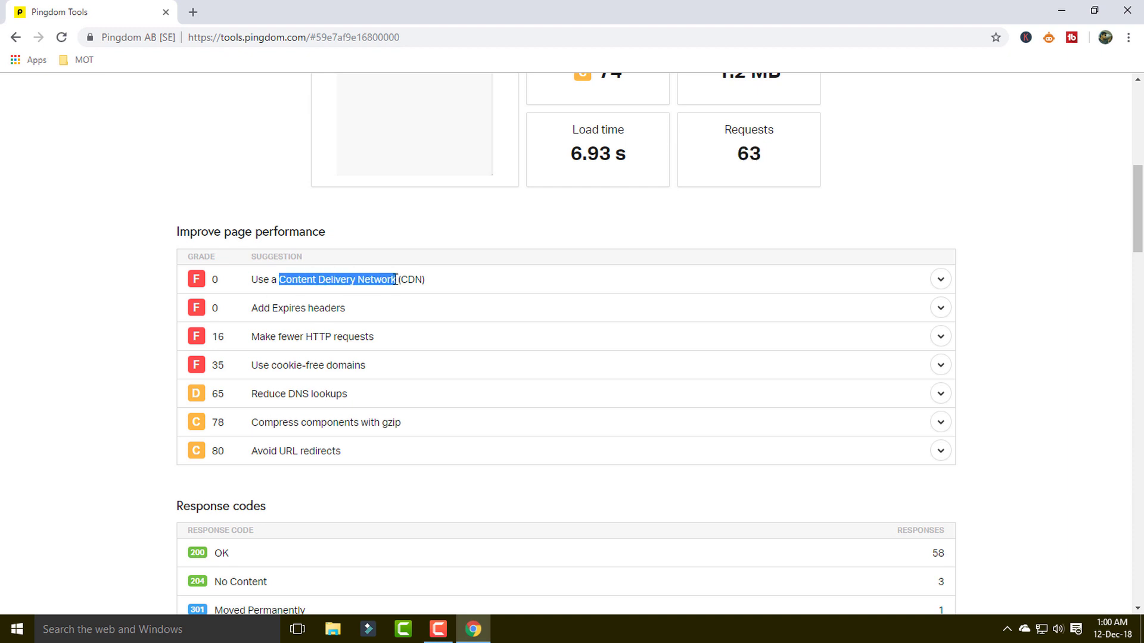
click(153, 290)
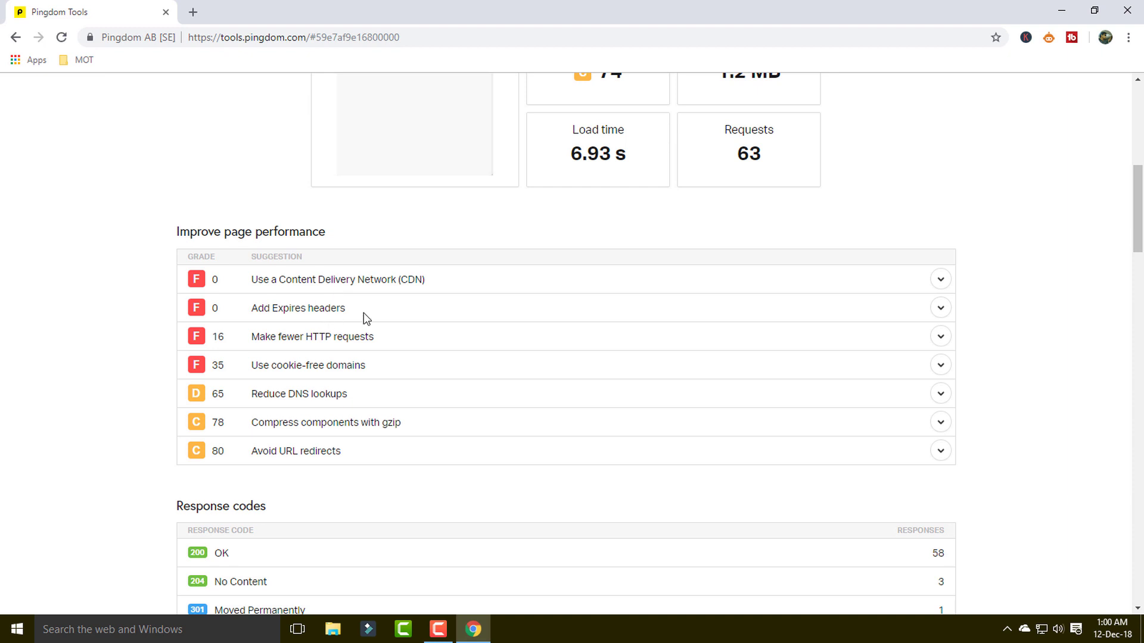
drag(279, 308, 349, 306)
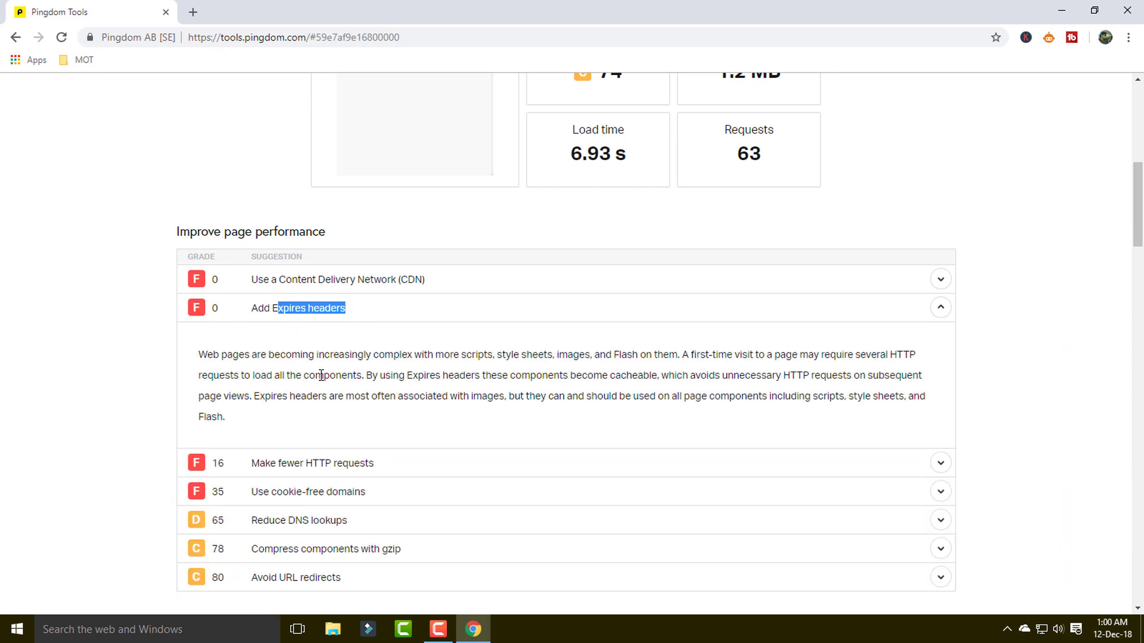
scroll(347, 476, down, 3)
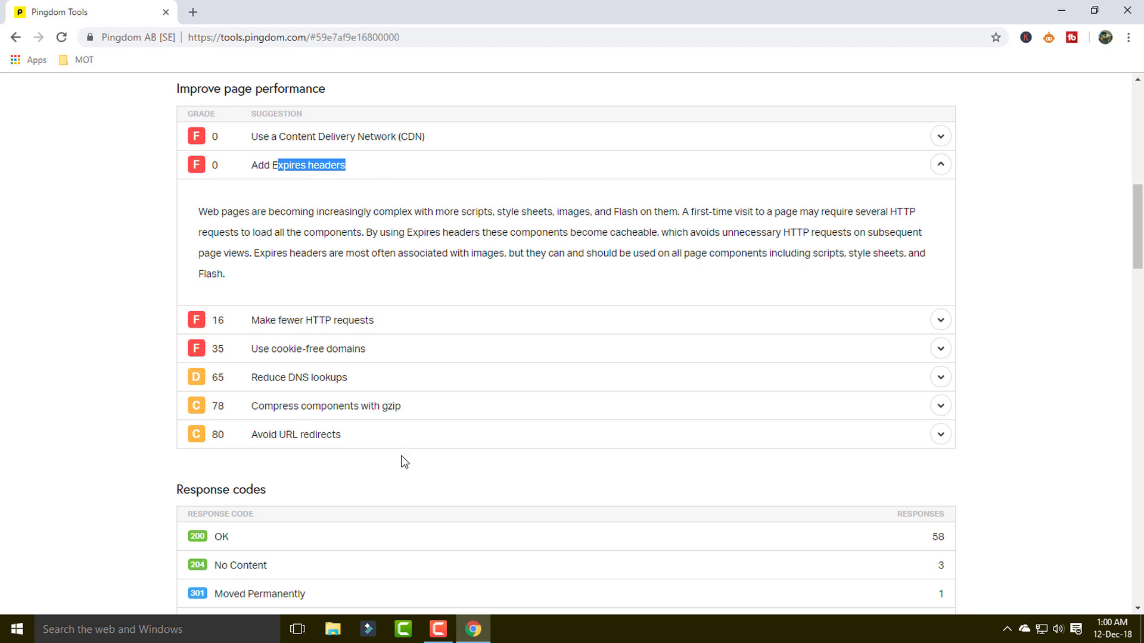
scroll(402, 461, down, 5)
scroll(401, 462, up, 12)
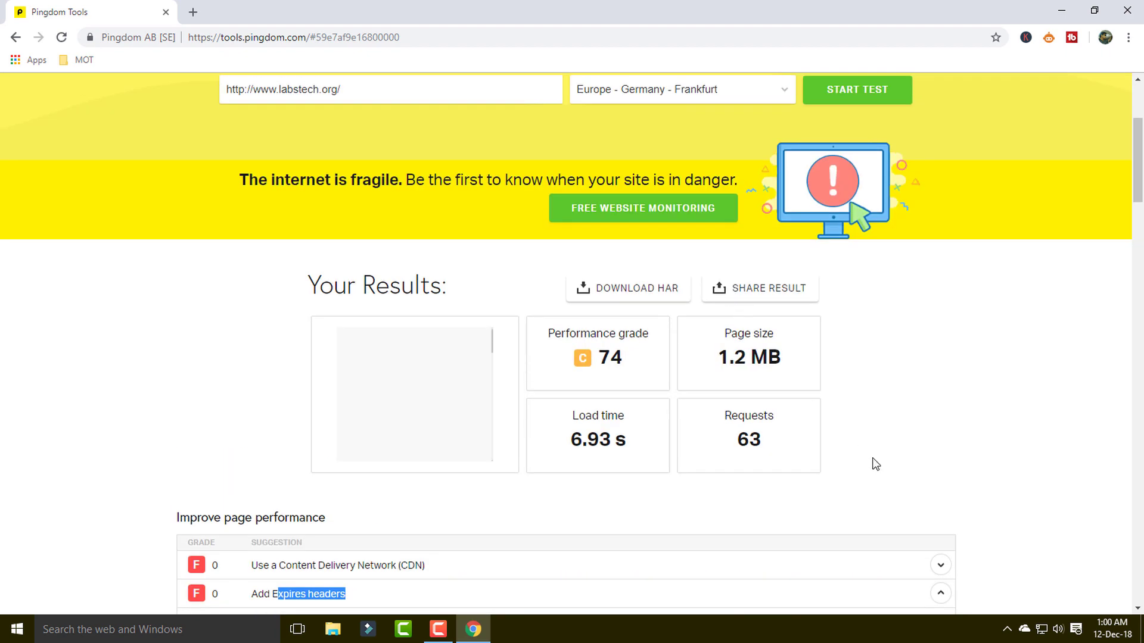
scroll(876, 465, down, 5)
click(939, 310)
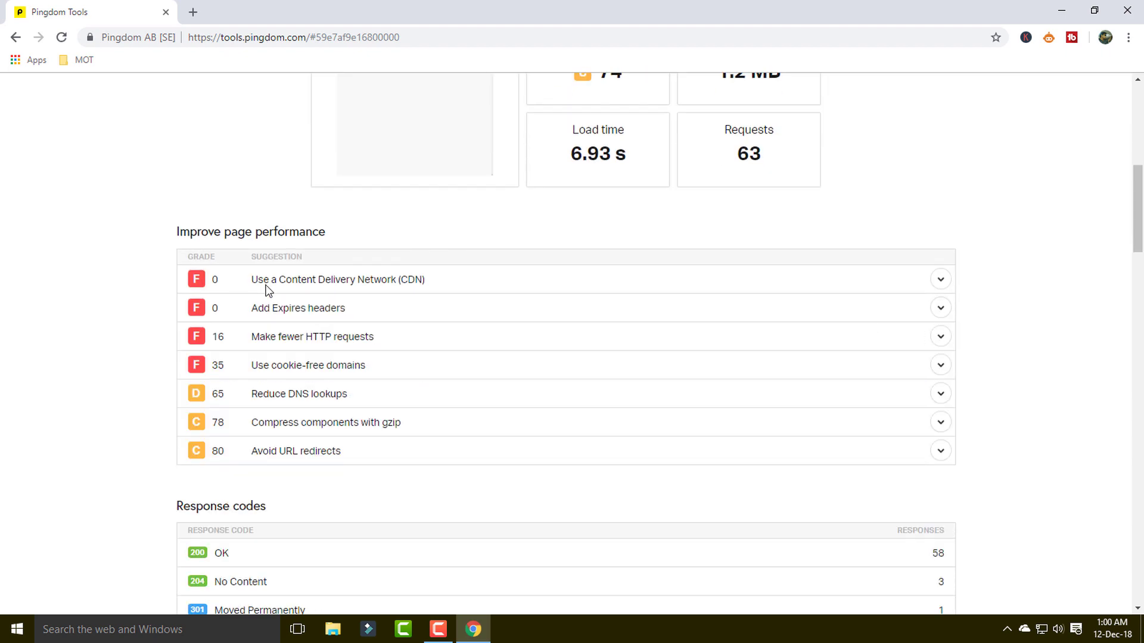
scroll(858, 321, up, 4)
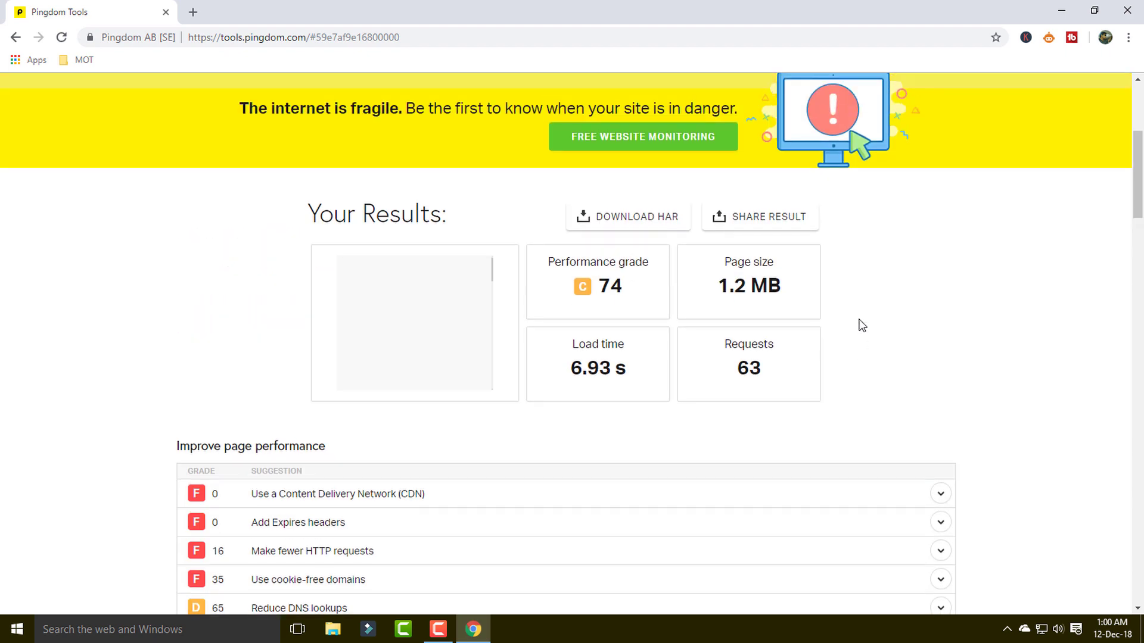
scroll(862, 325, down, 8)
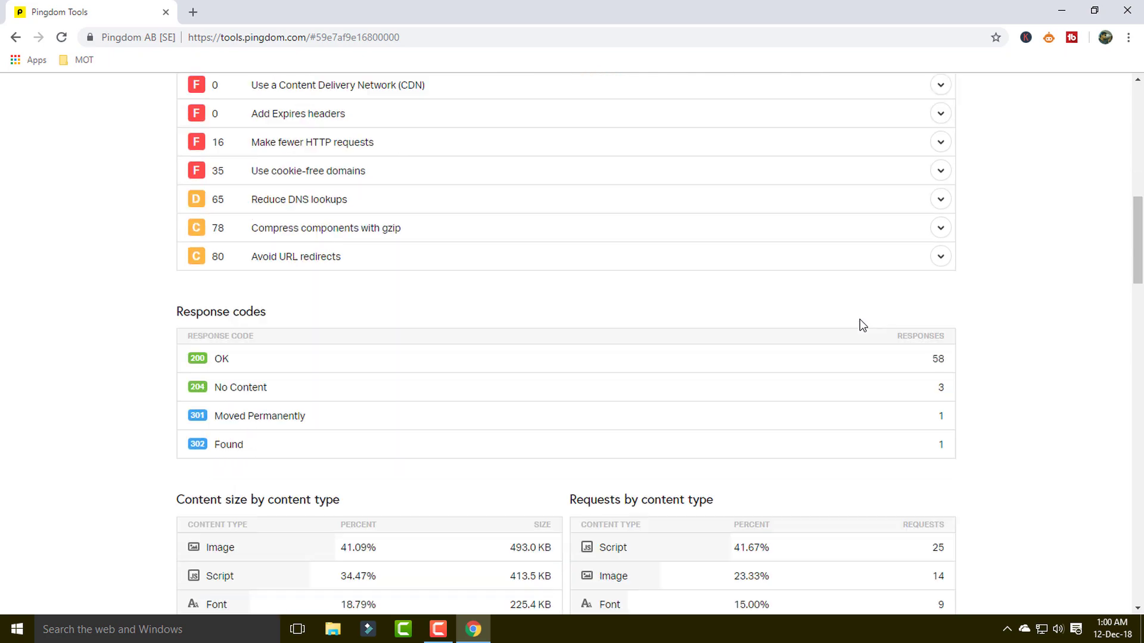
scroll(863, 325, down, 7)
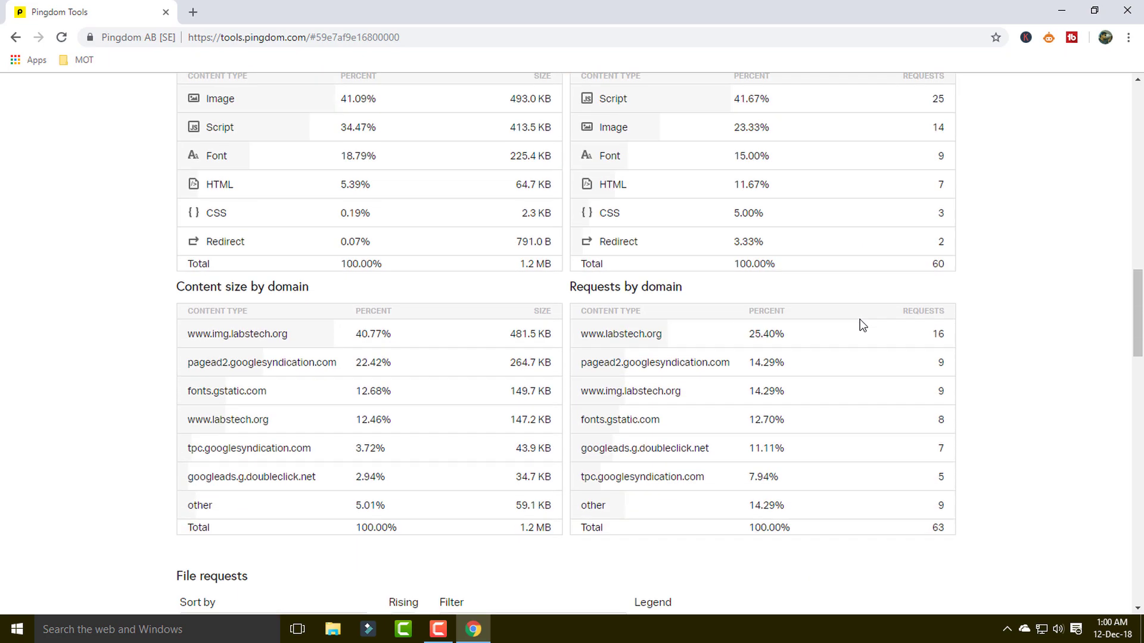
scroll(862, 326, up, 20)
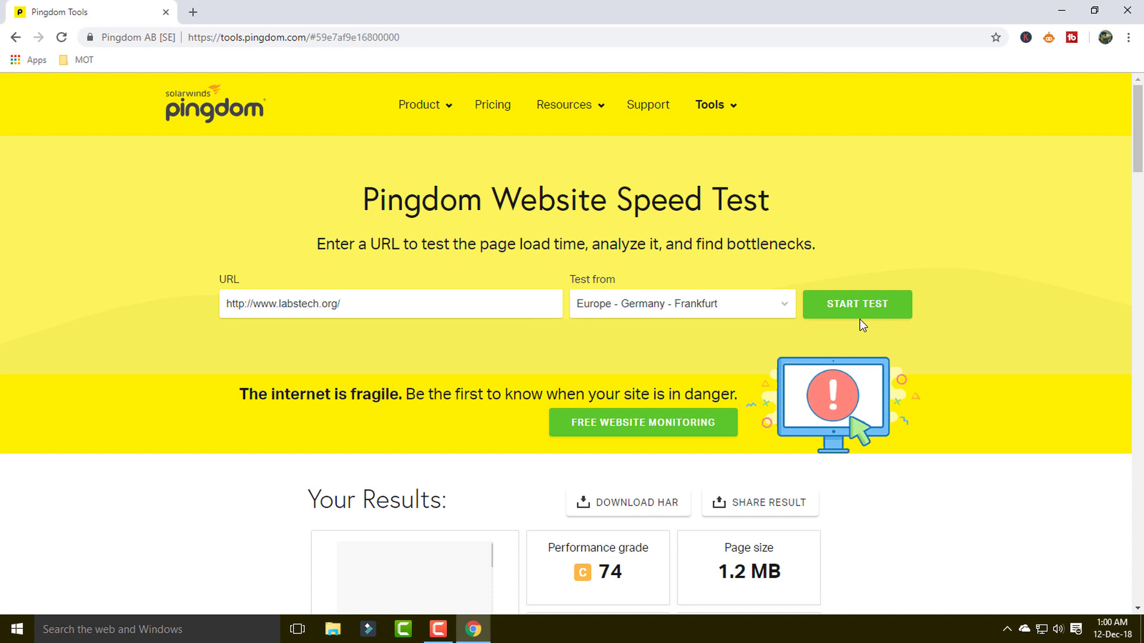
click(447, 40)
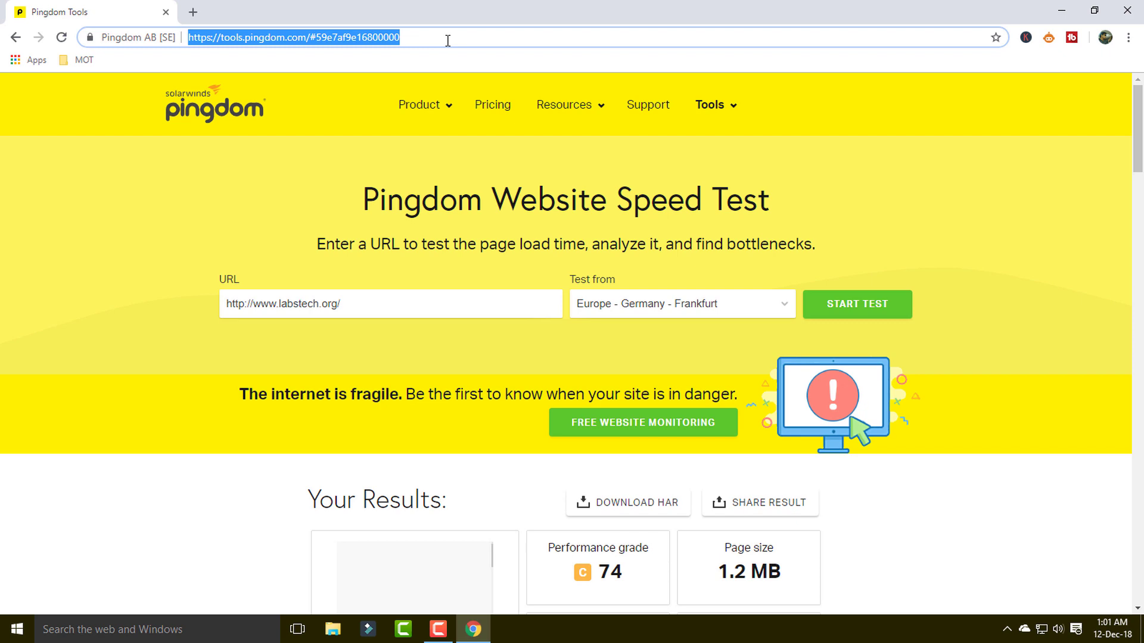
scroll(837, 275, down, 4)
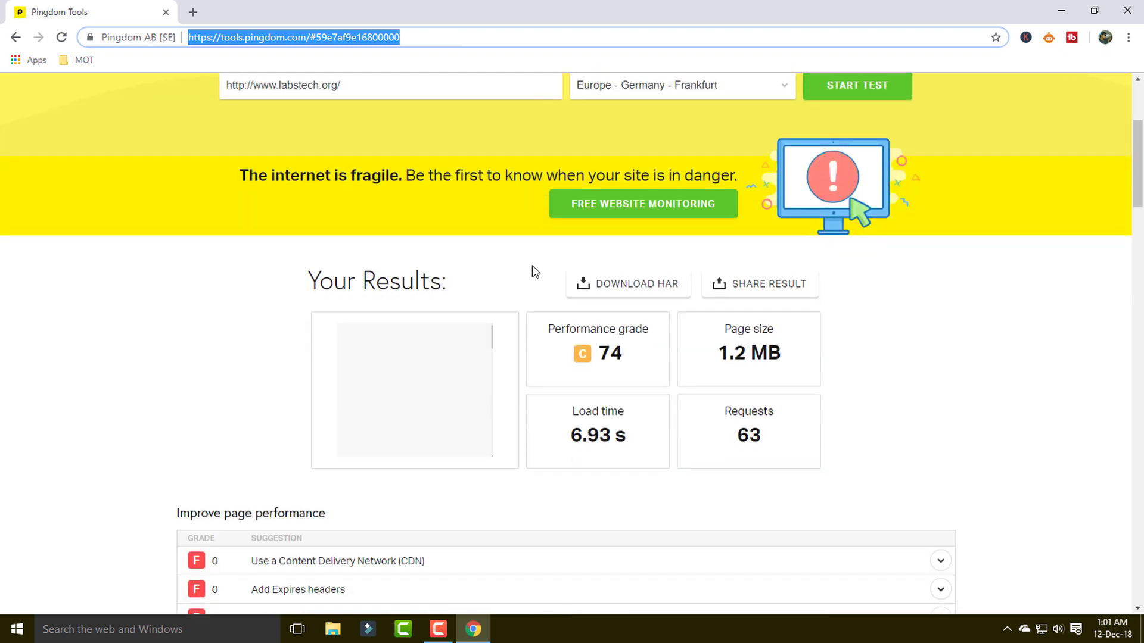
scroll(507, 280, down, 5)
scroll(897, 253, up, 5)
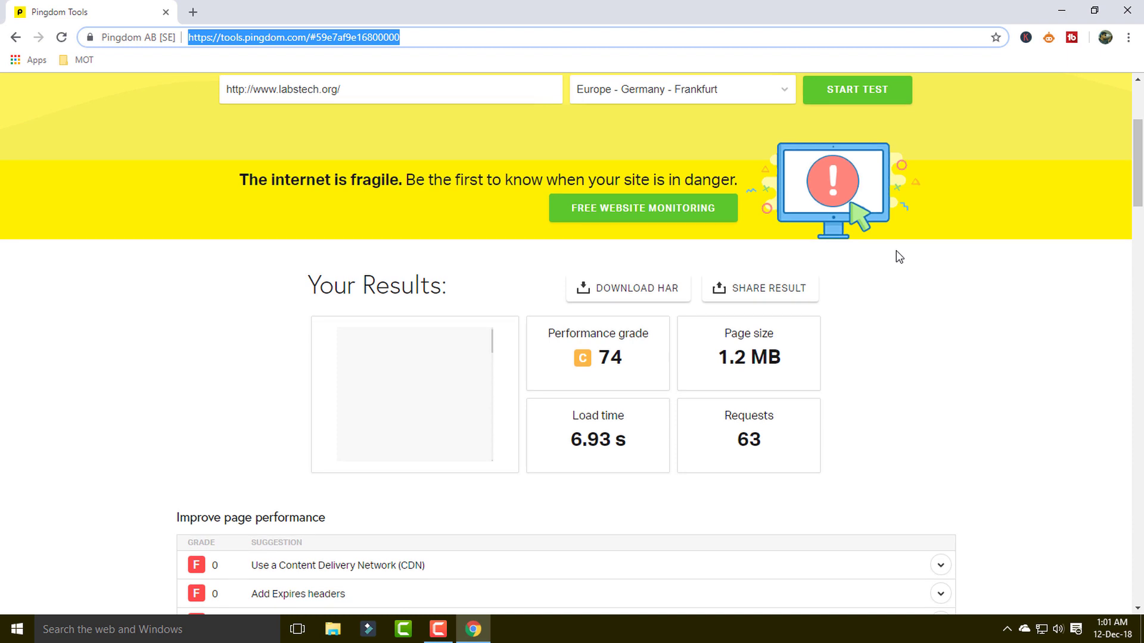
Open gtmetrix.com in a new browser tab
click(193, 12)
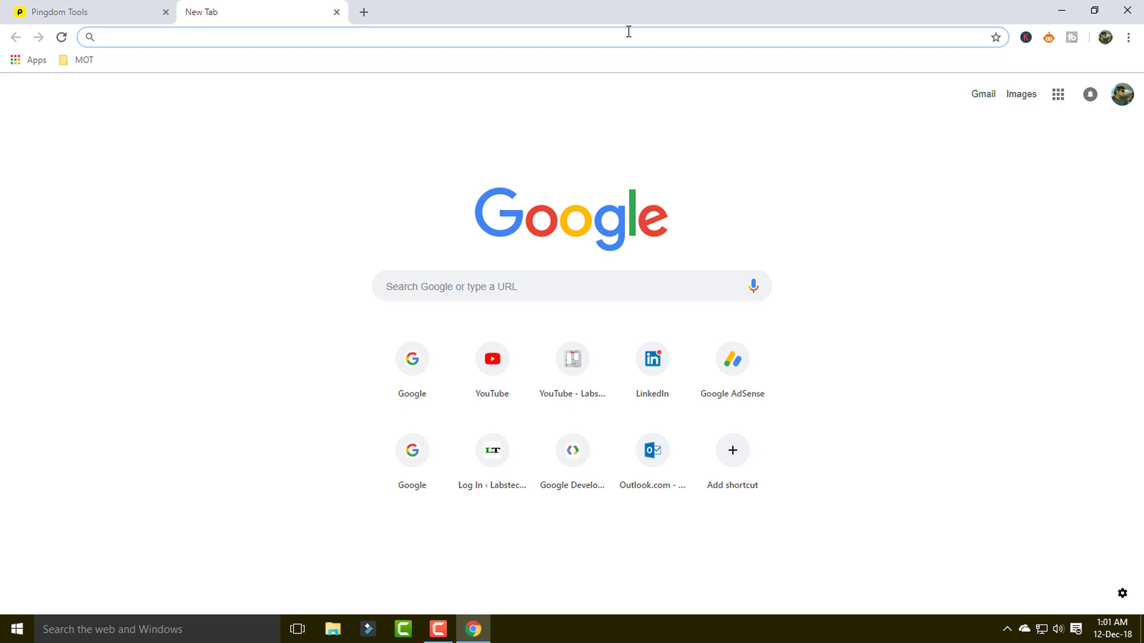
text(gtmetrix.com)
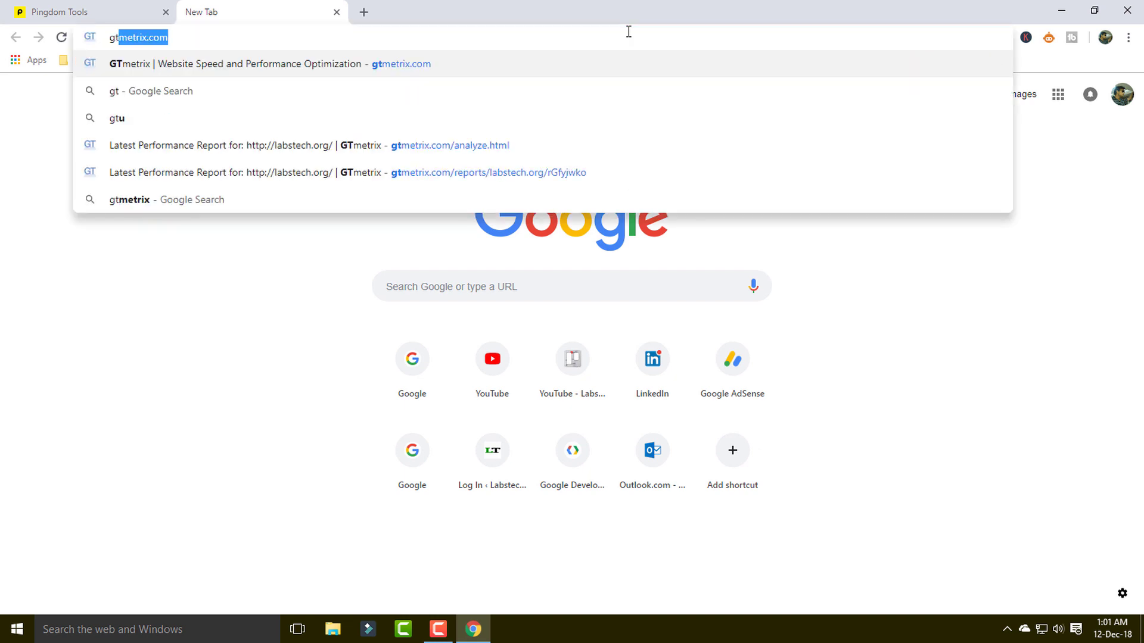
key(Return)
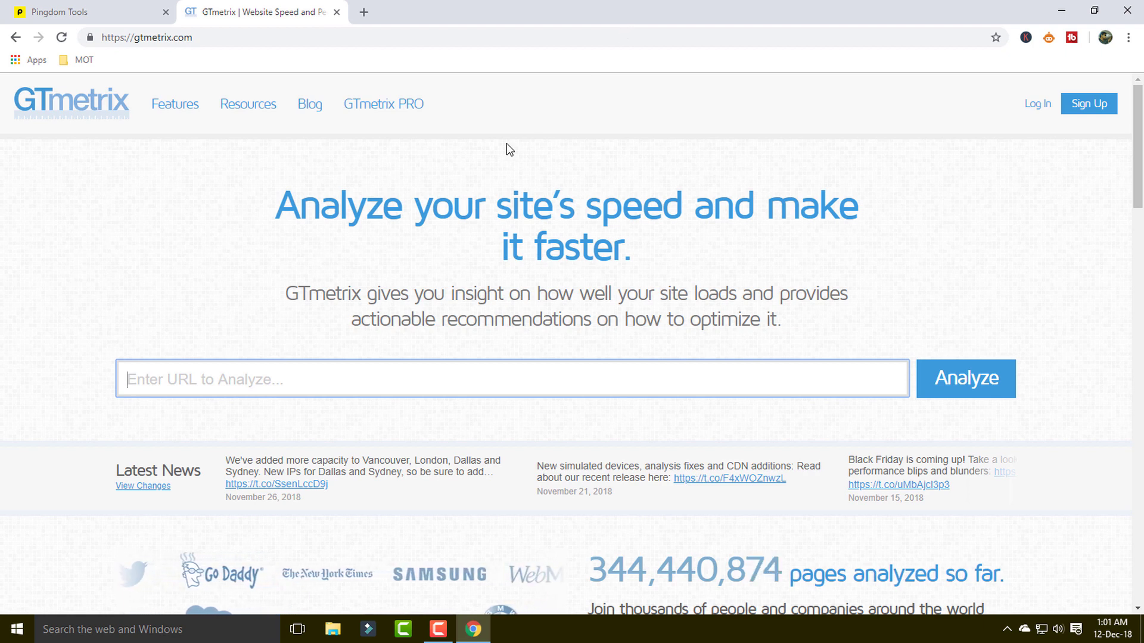
Start a GTmetrix analysis of the suggested labstech.org address
text(labstech.org)
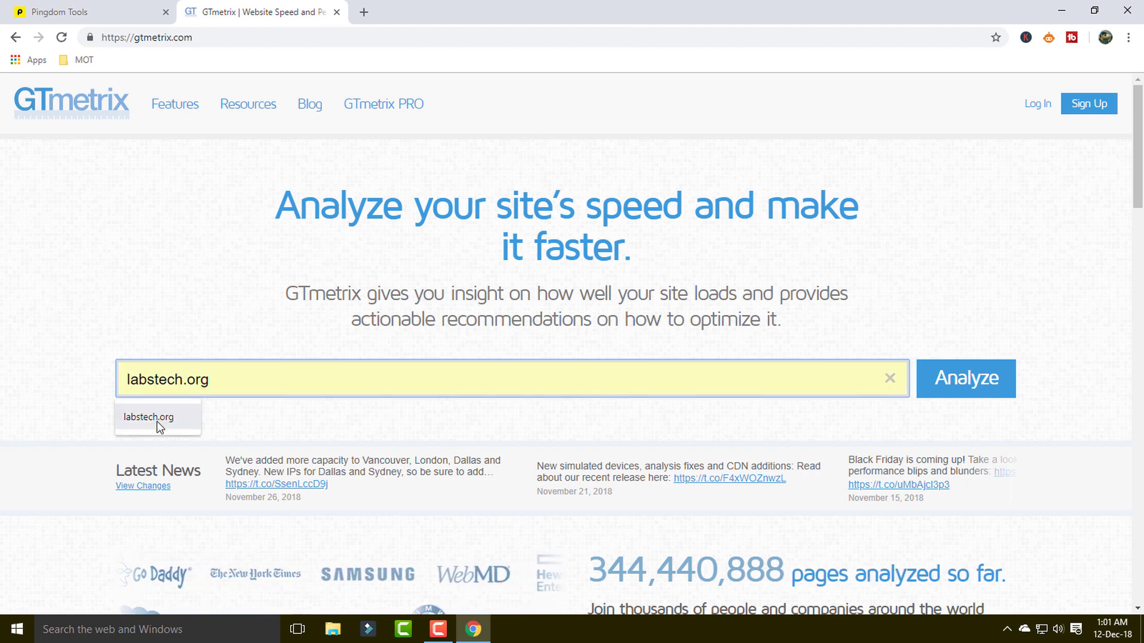
click(156, 421)
click(955, 386)
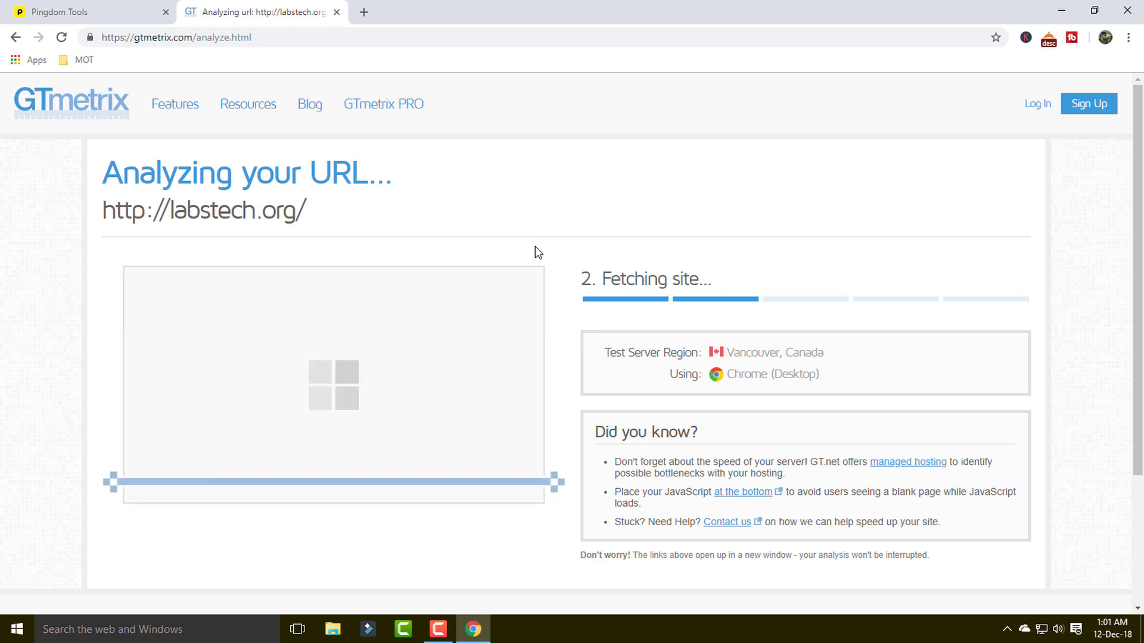
Highlight the Performance Scores and Page Details sections, PageSpeed 66% and YSlow 68%
scroll(524, 268, down, 2)
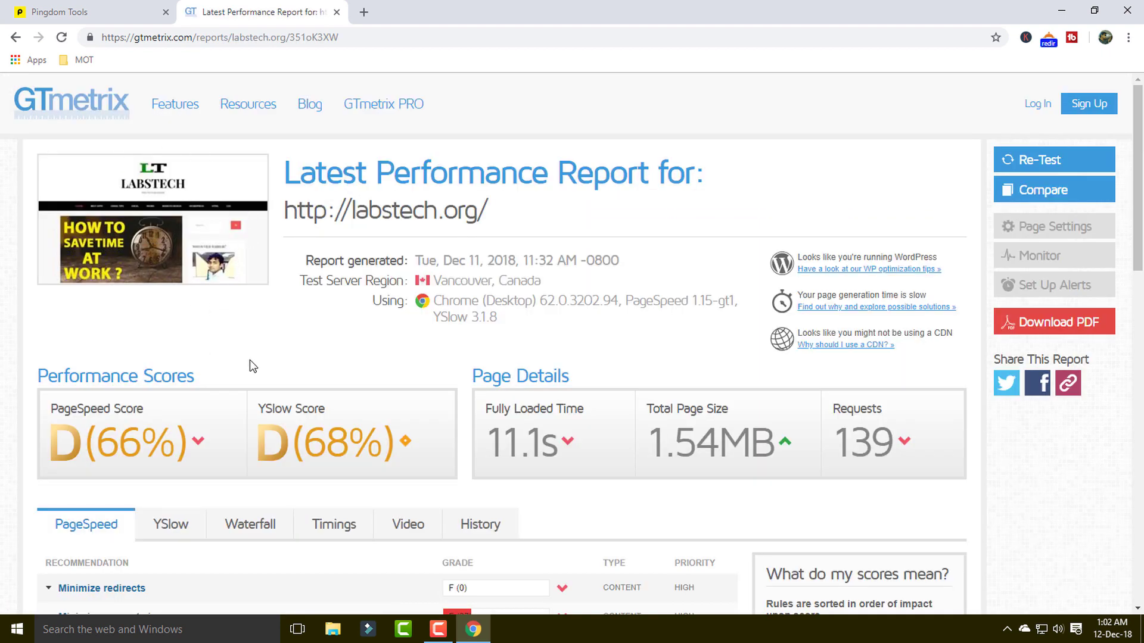
drag(205, 381, 38, 376)
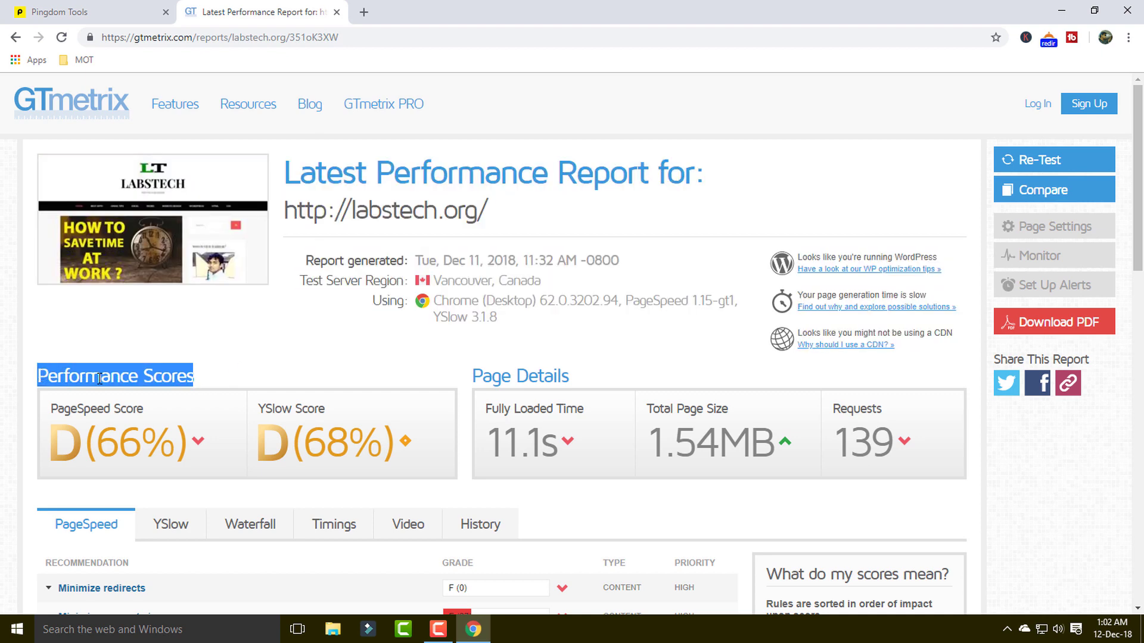
drag(472, 375, 569, 375)
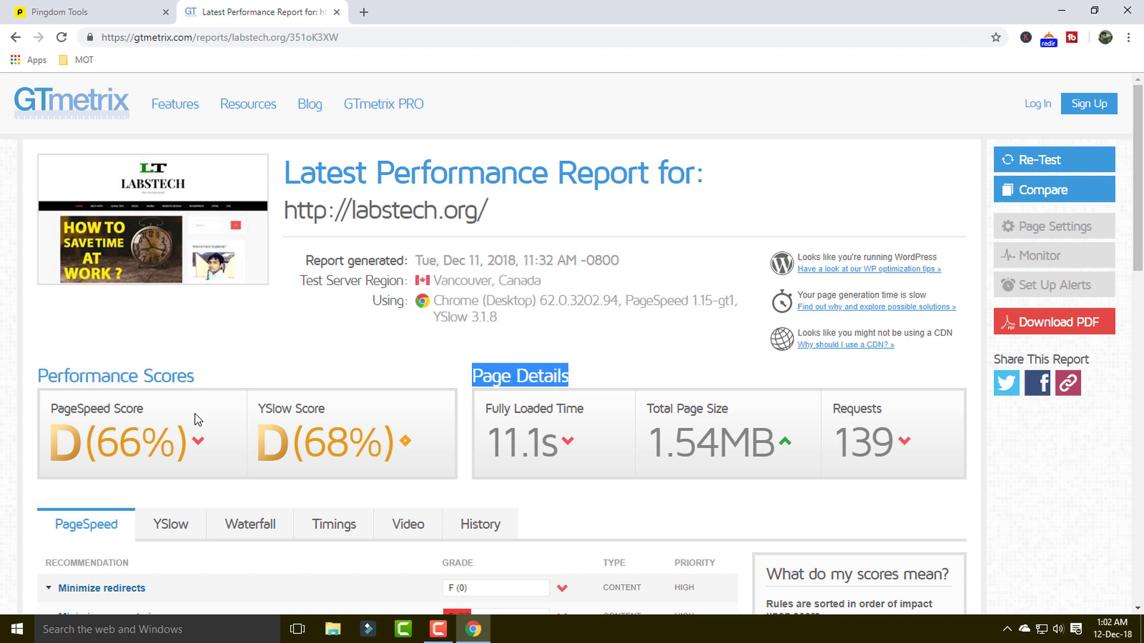
drag(58, 408, 172, 440)
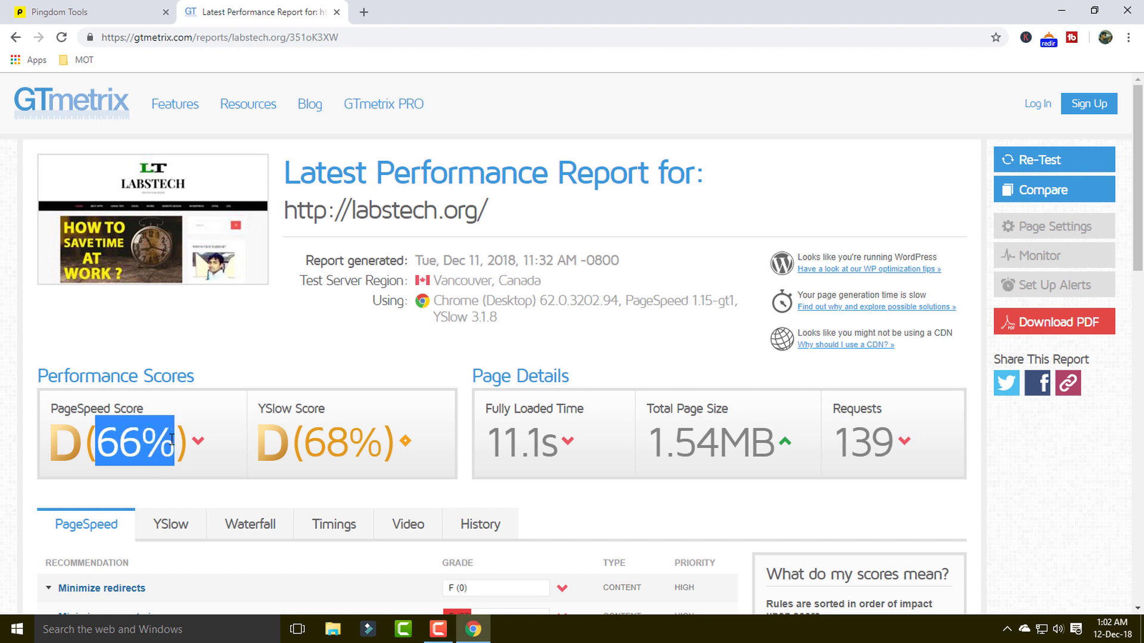
drag(259, 409, 382, 444)
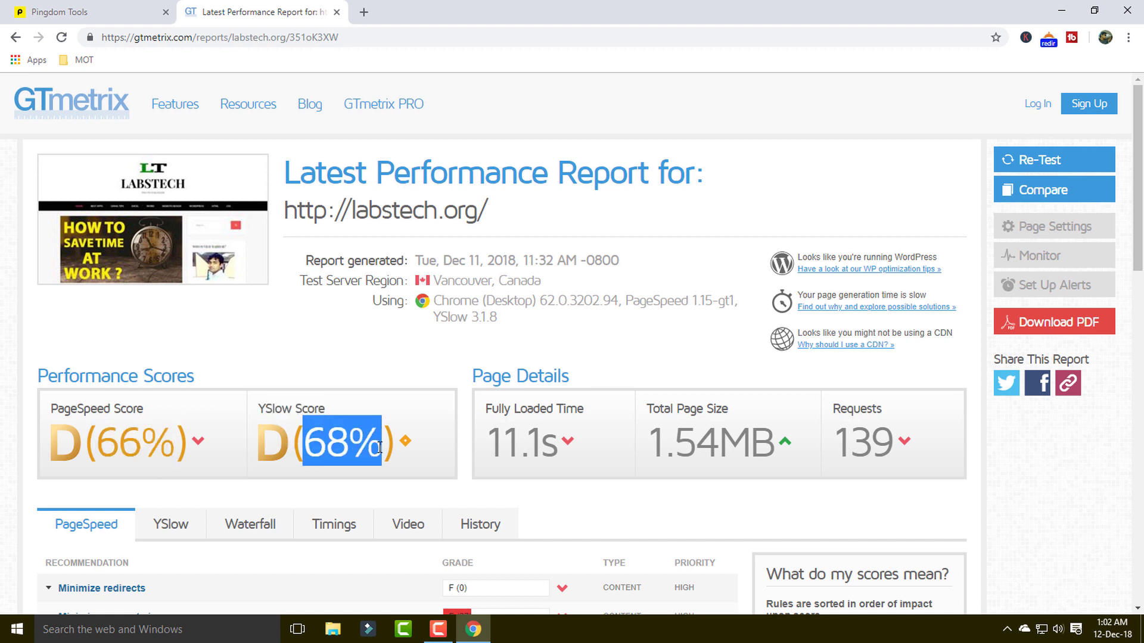
Highlight the 11.1s fully loaded time and 1.54MB total page size
drag(486, 410, 586, 412)
drag(492, 444, 554, 447)
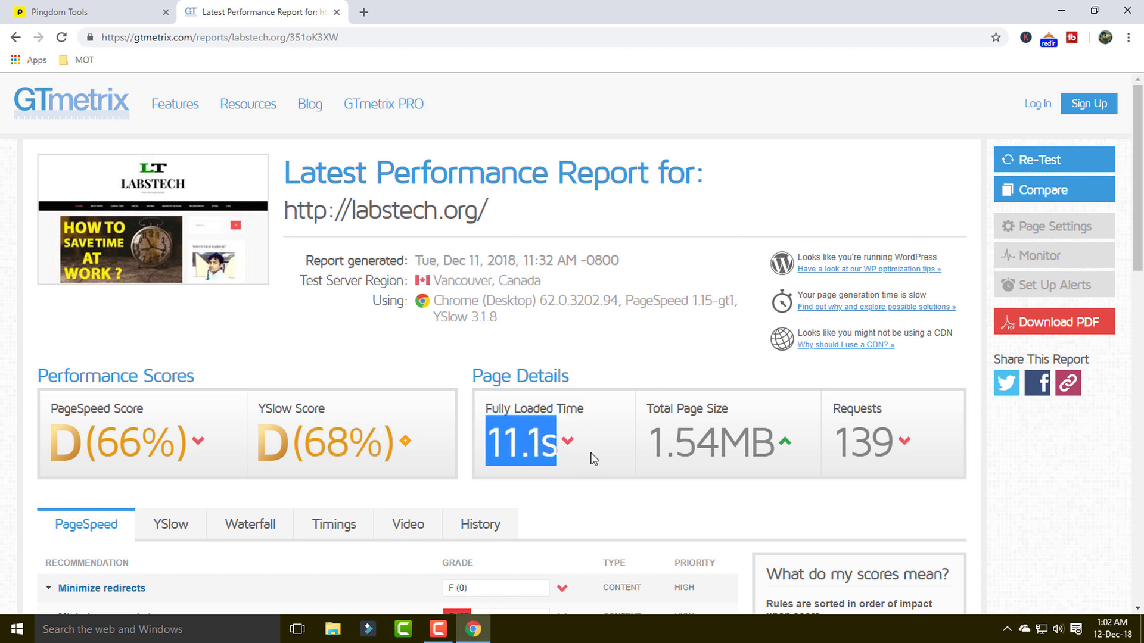
drag(649, 411, 739, 407)
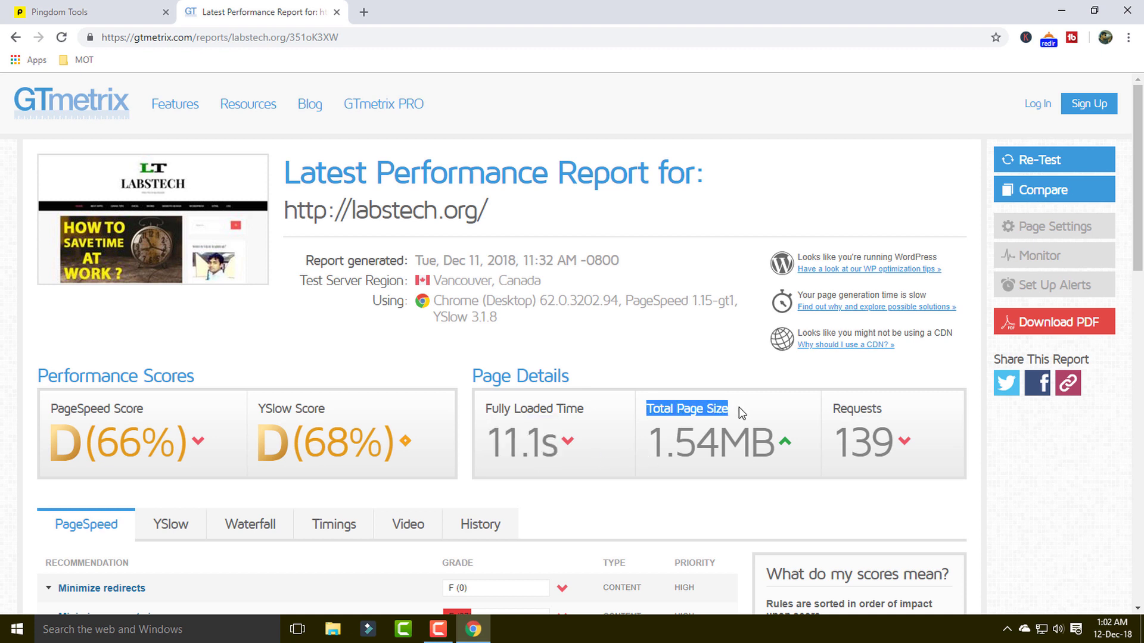
drag(650, 442, 718, 440)
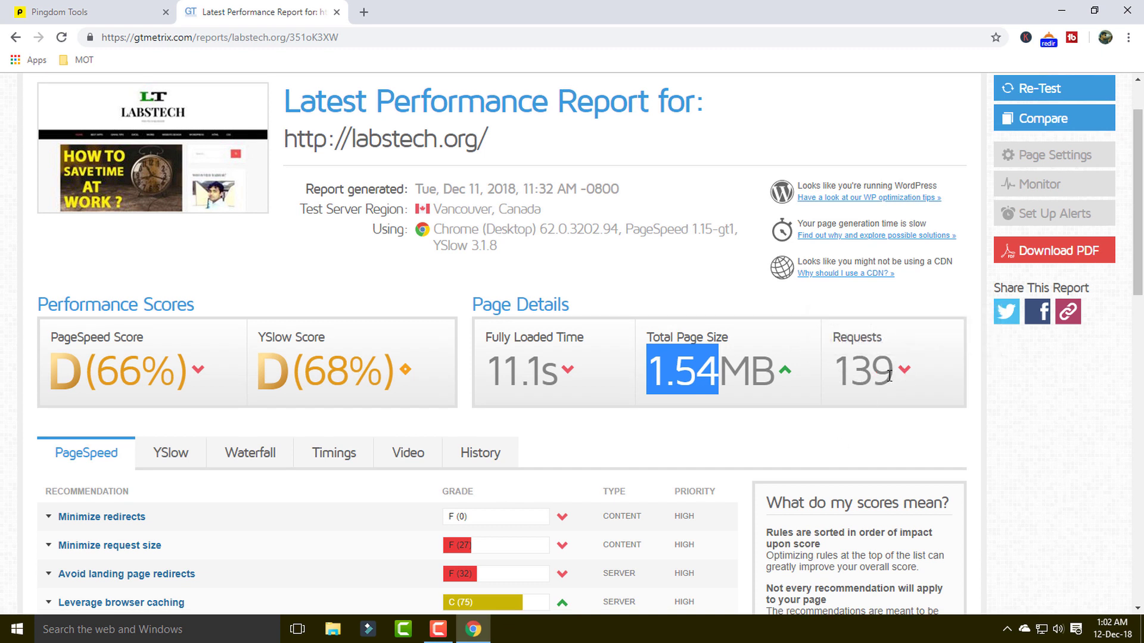
scroll(849, 392, down, 2)
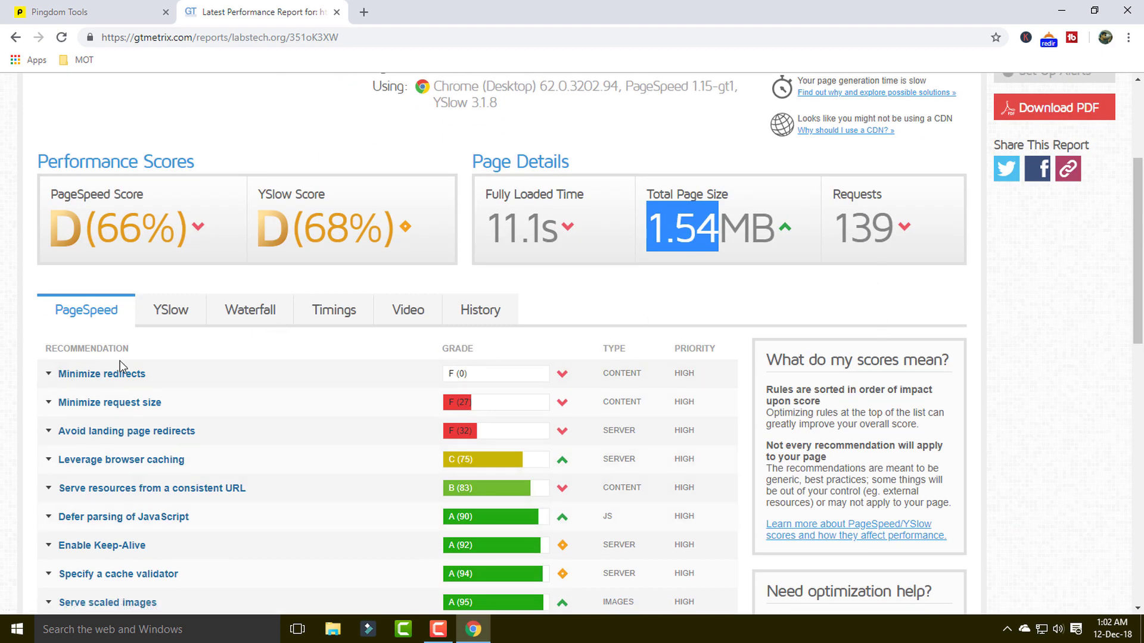
scroll(71, 344, down, 1)
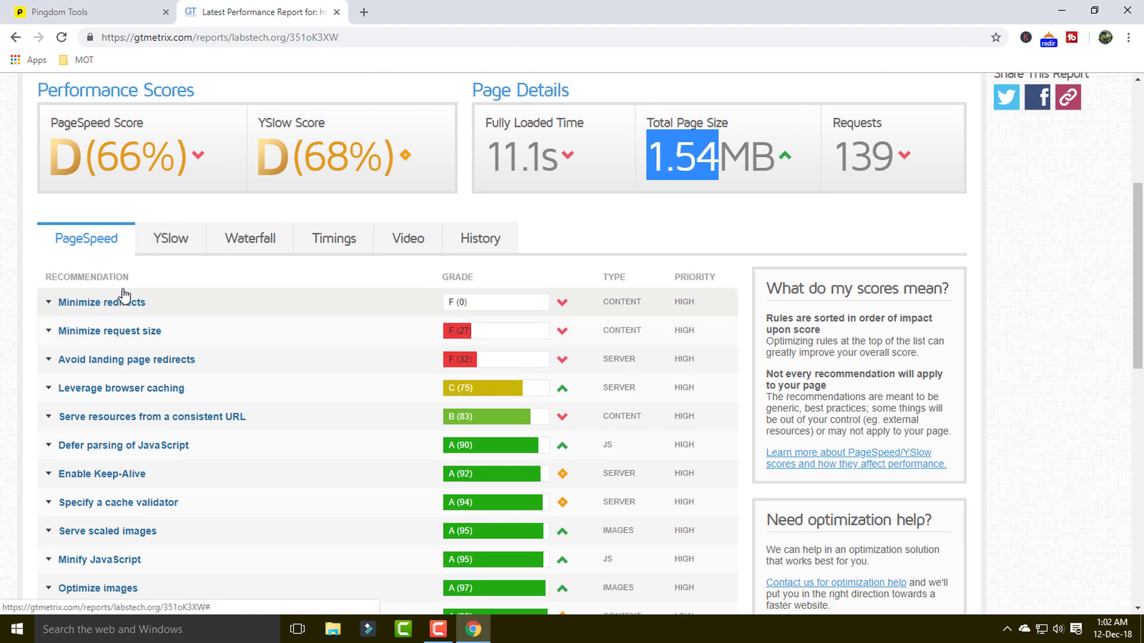
drag(49, 273, 137, 276)
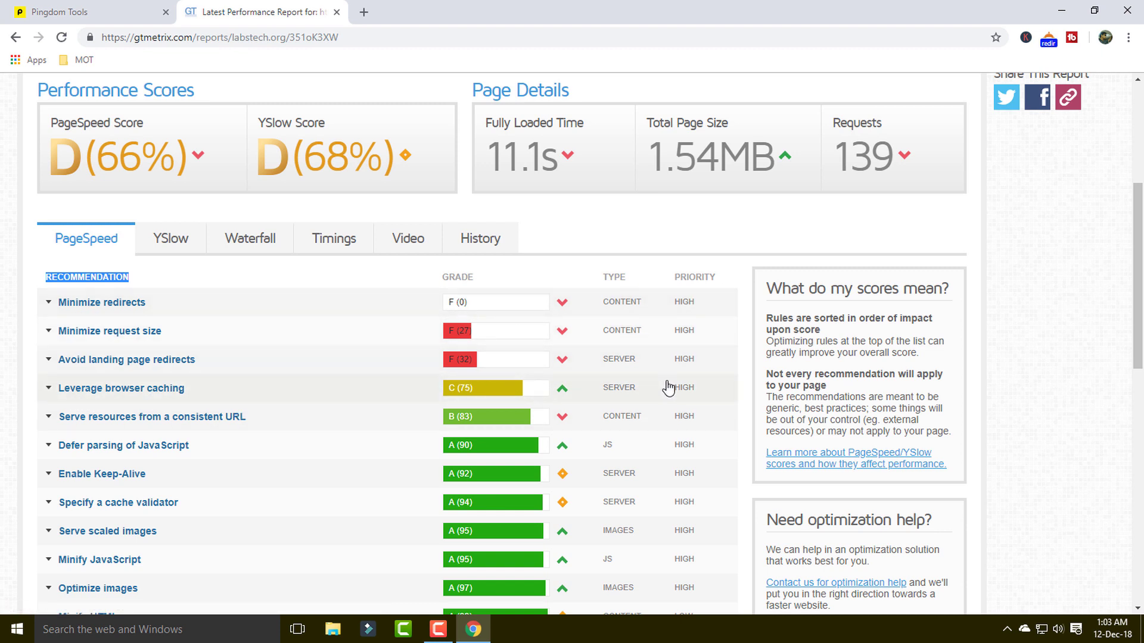
scroll(668, 387, up, 5)
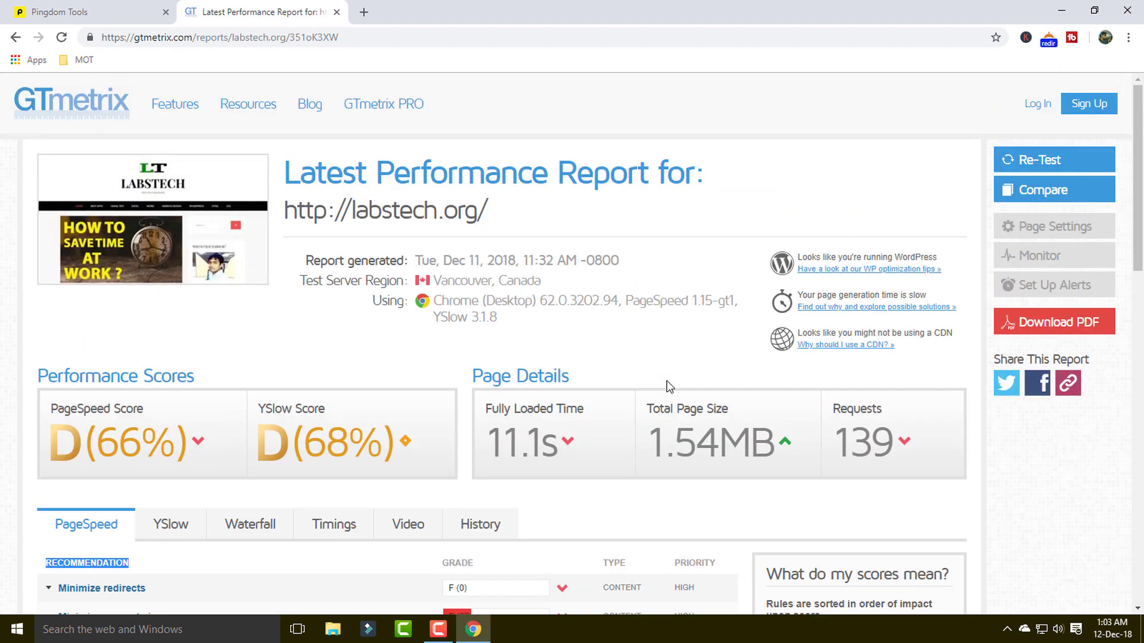
scroll(669, 388, down, 11)
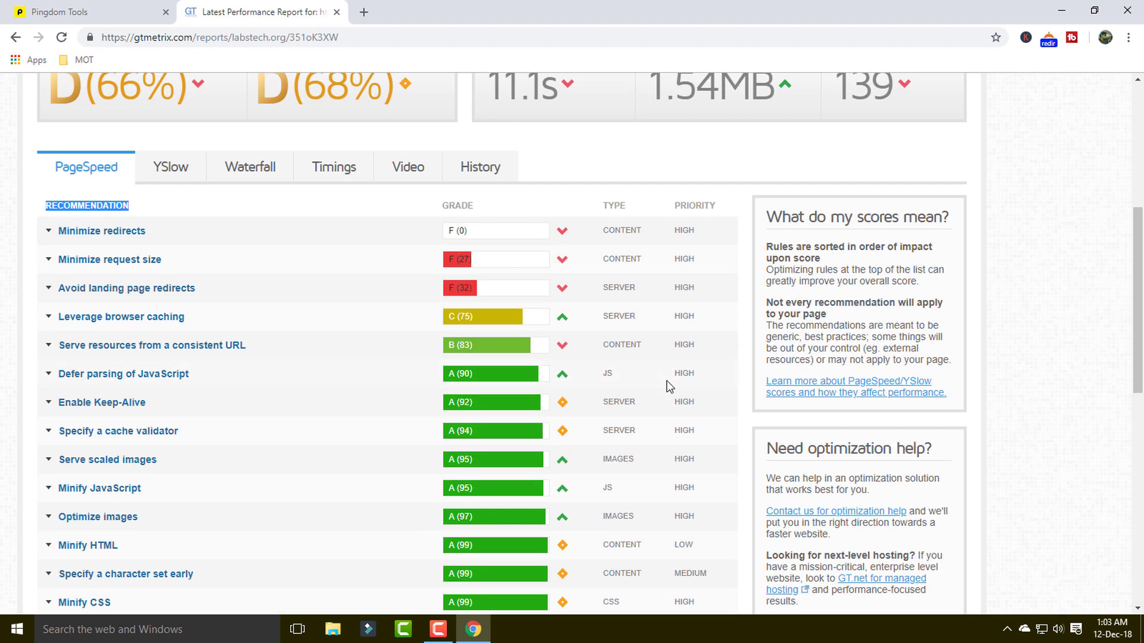
scroll(668, 387, up, 5)
scroll(668, 388, up, 6)
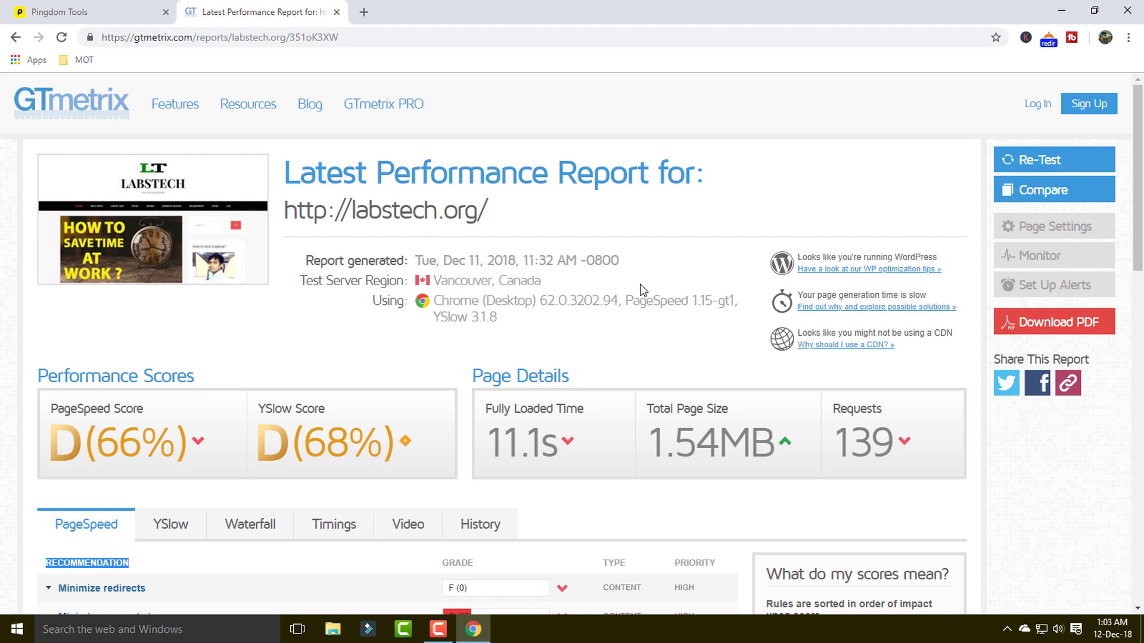
Load Google PageSpeed Insights in a third tab from the 'speed' omnibox suggestion
click(363, 12)
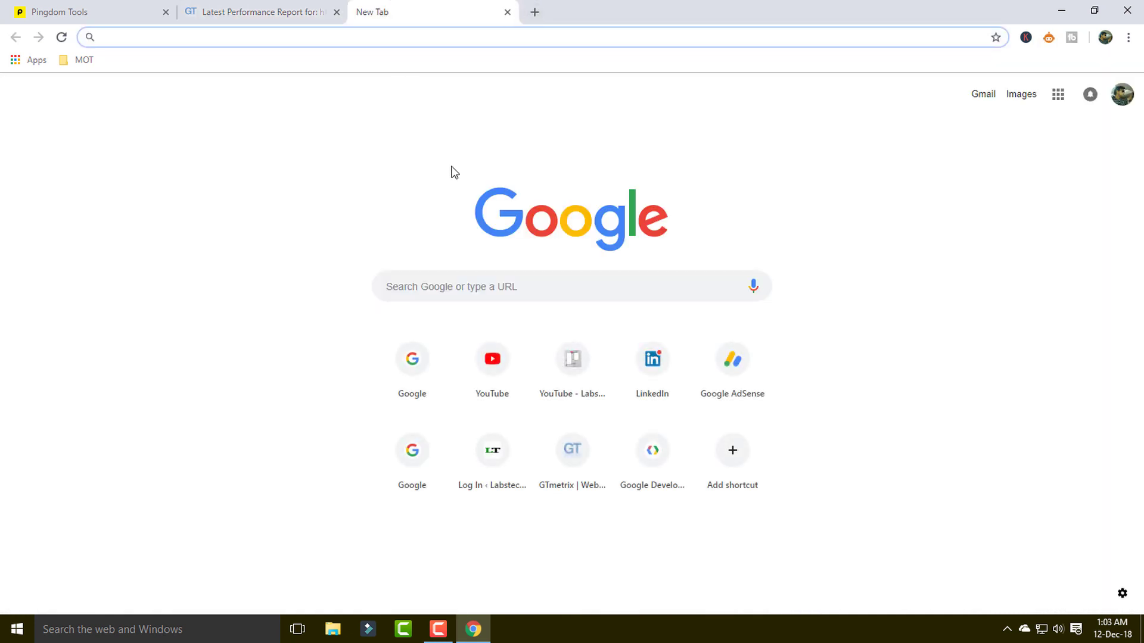
text(sp)
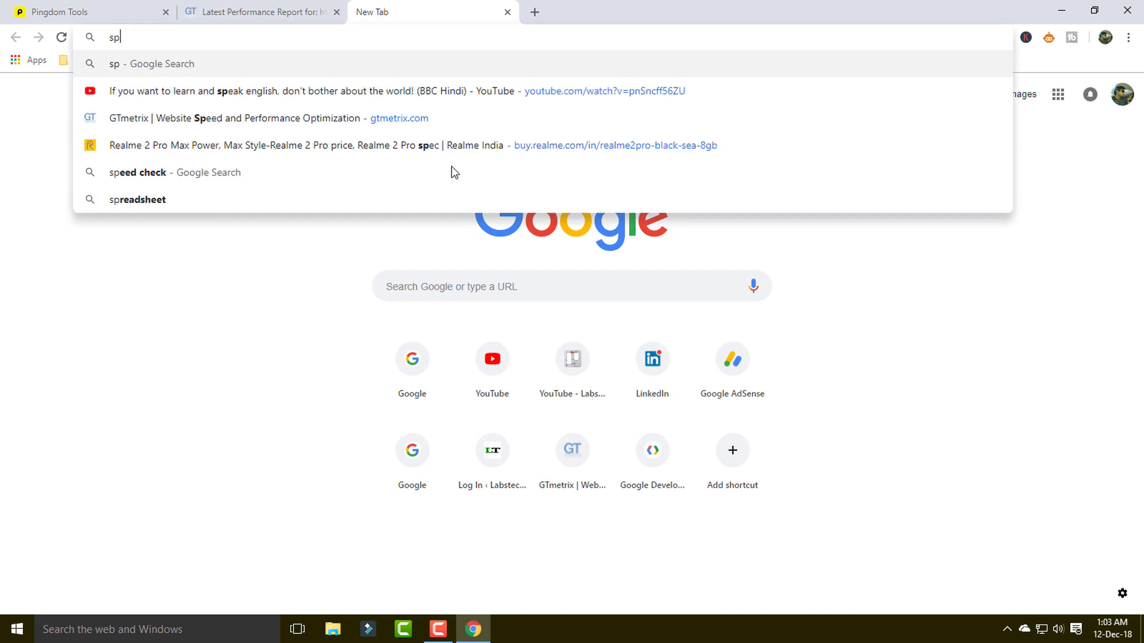
text(eed)
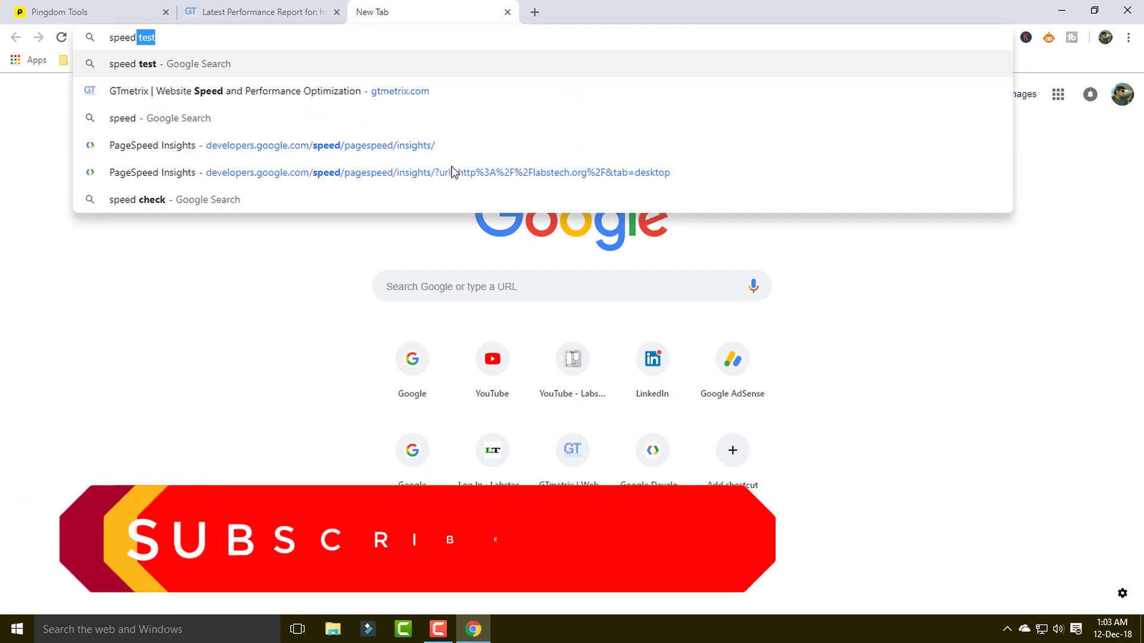
key(Down)
key(Down)
key(Down)
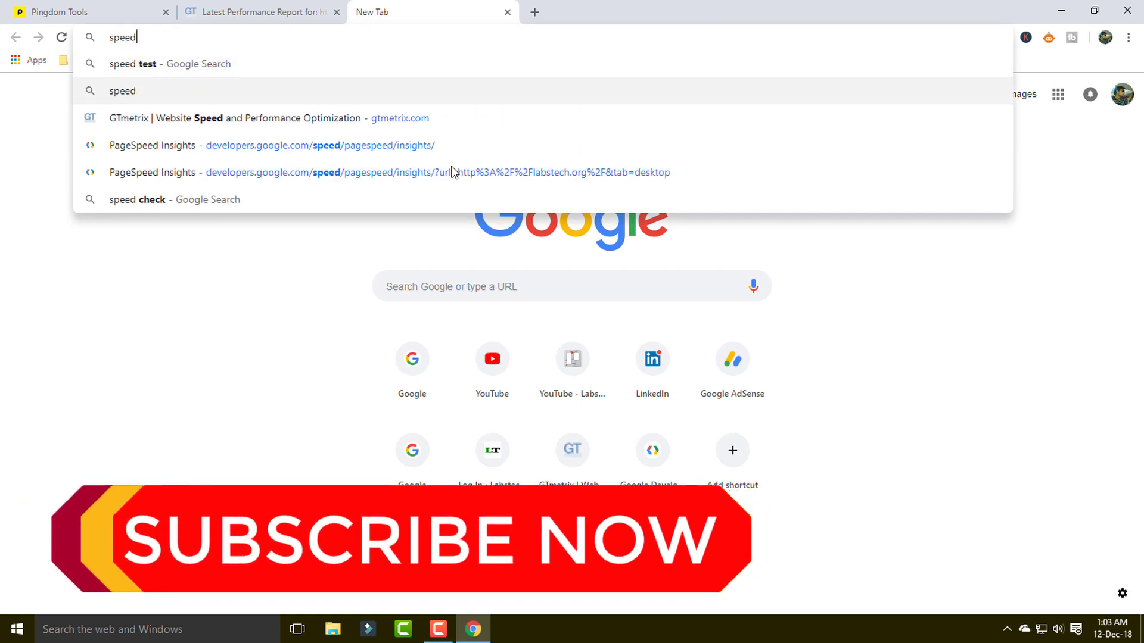
key(Return)
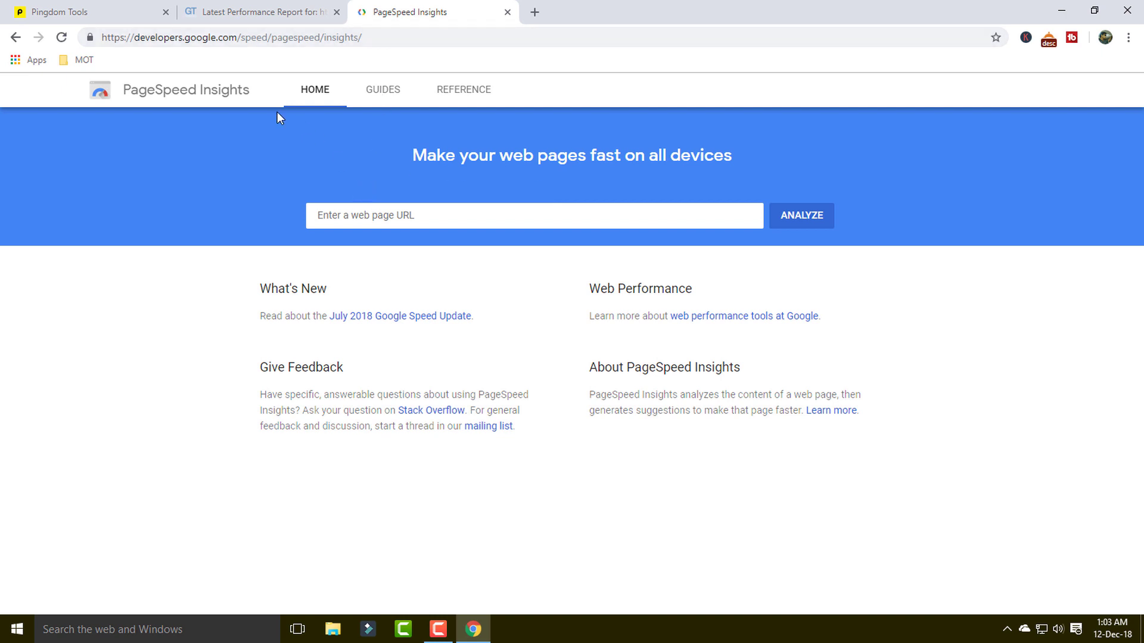
click(351, 222)
click(351, 248)
click(810, 221)
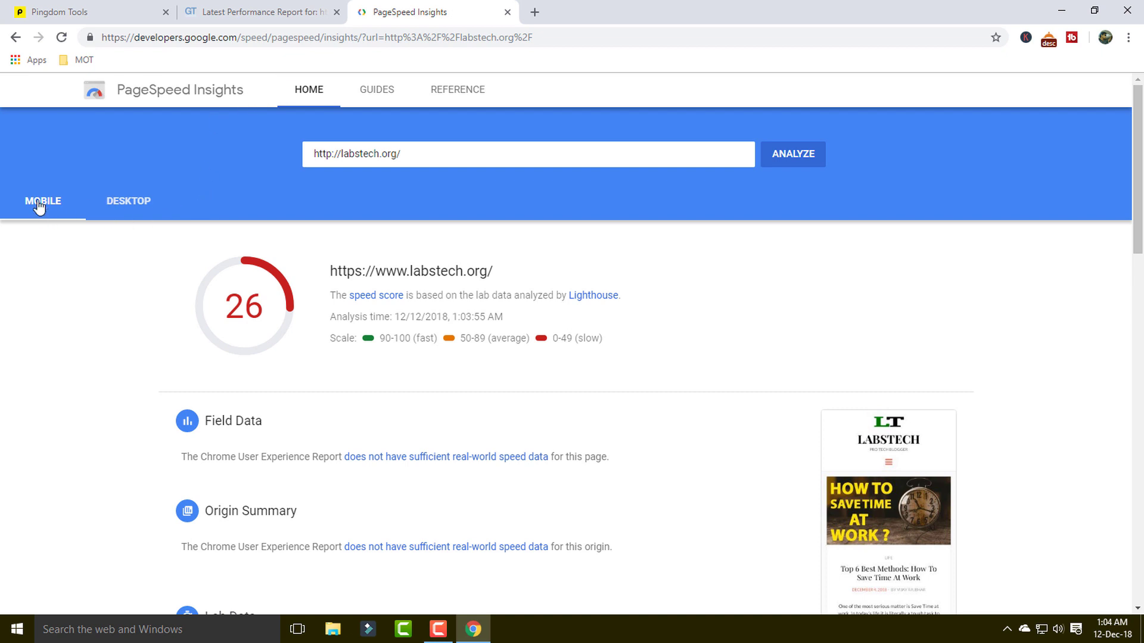
click(131, 208)
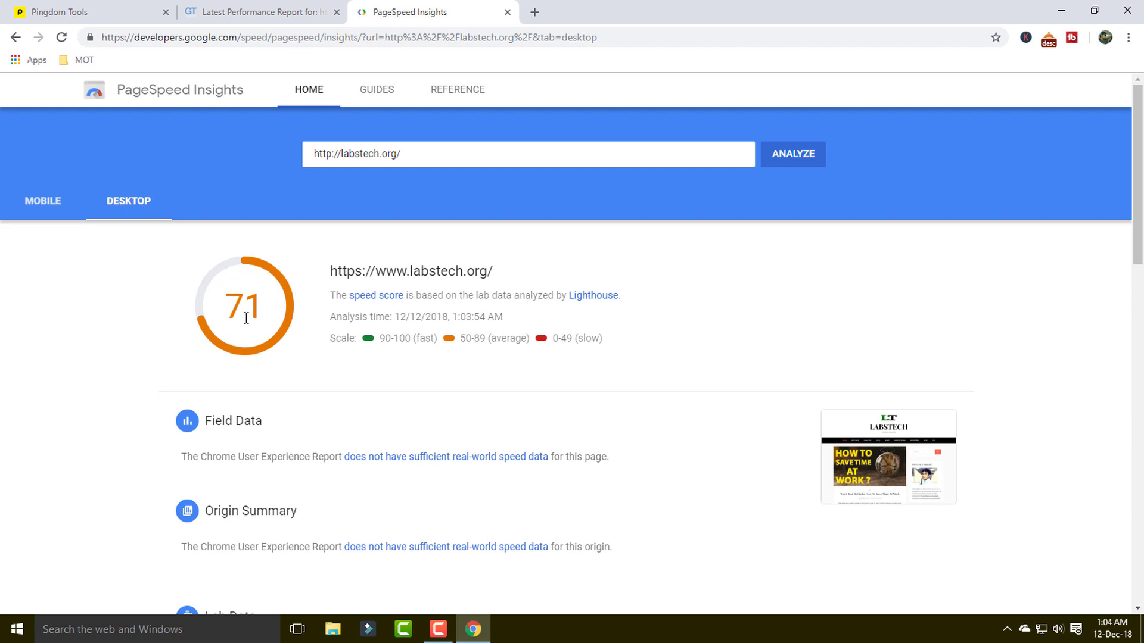
scroll(327, 340, down, 3)
scroll(325, 337, down, 5)
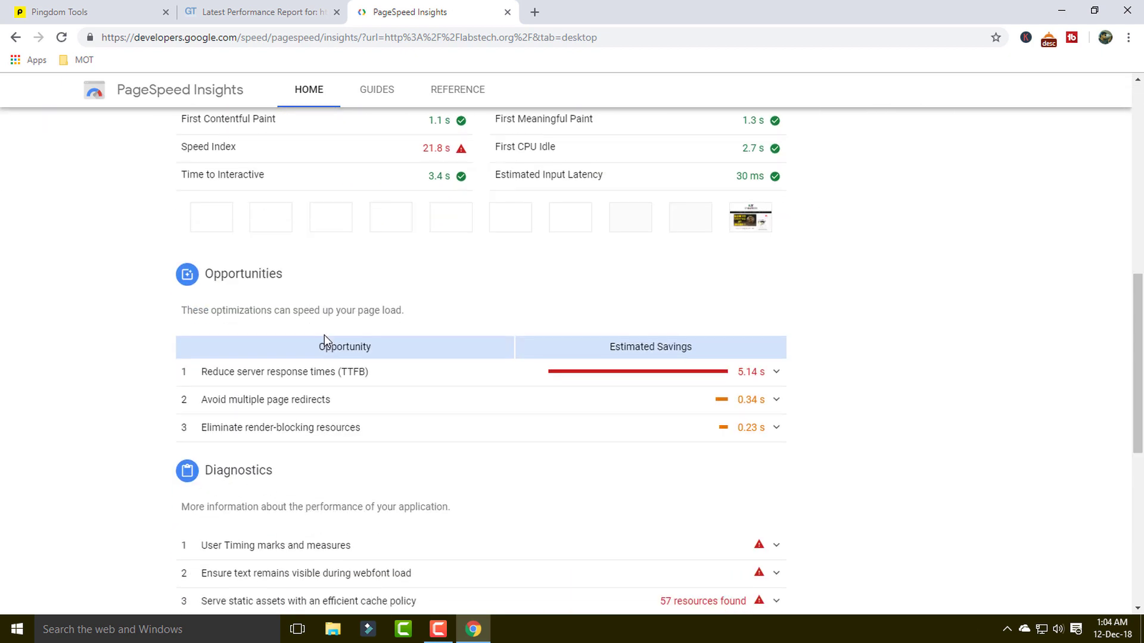
scroll(325, 336, up, 2)
scroll(326, 341, down, 3)
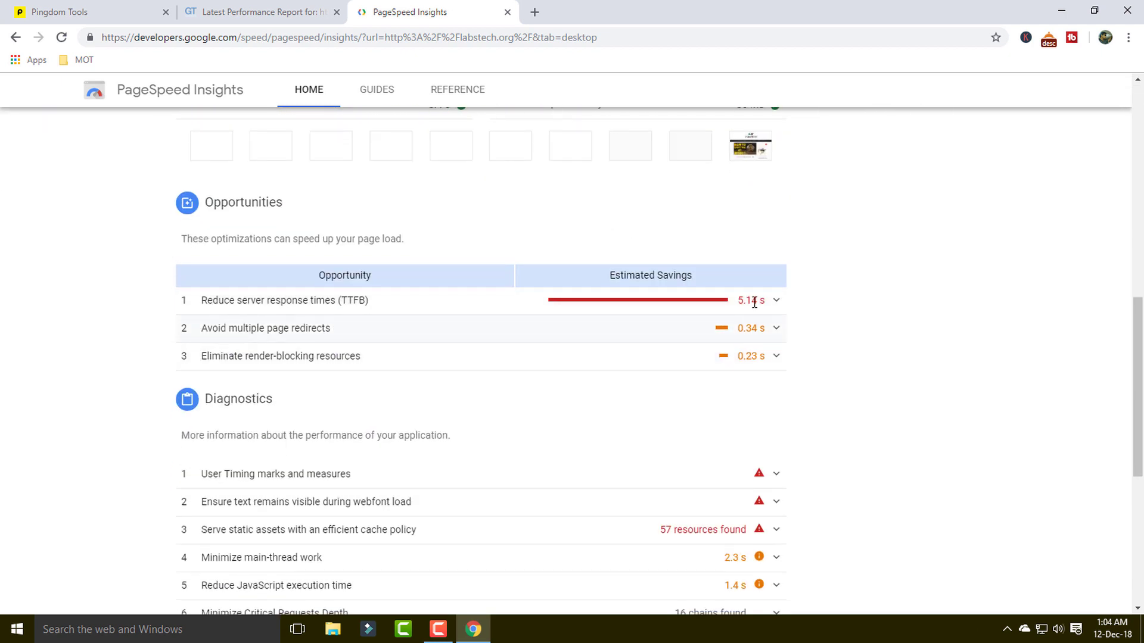
scroll(825, 343, down, 3)
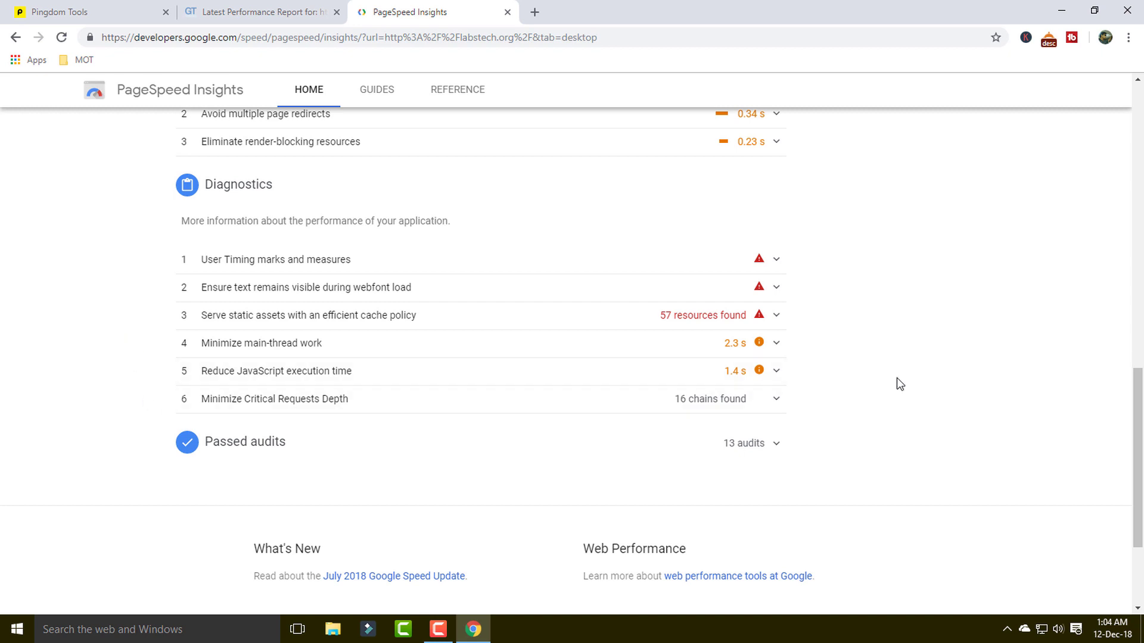
scroll(896, 378, up, 7)
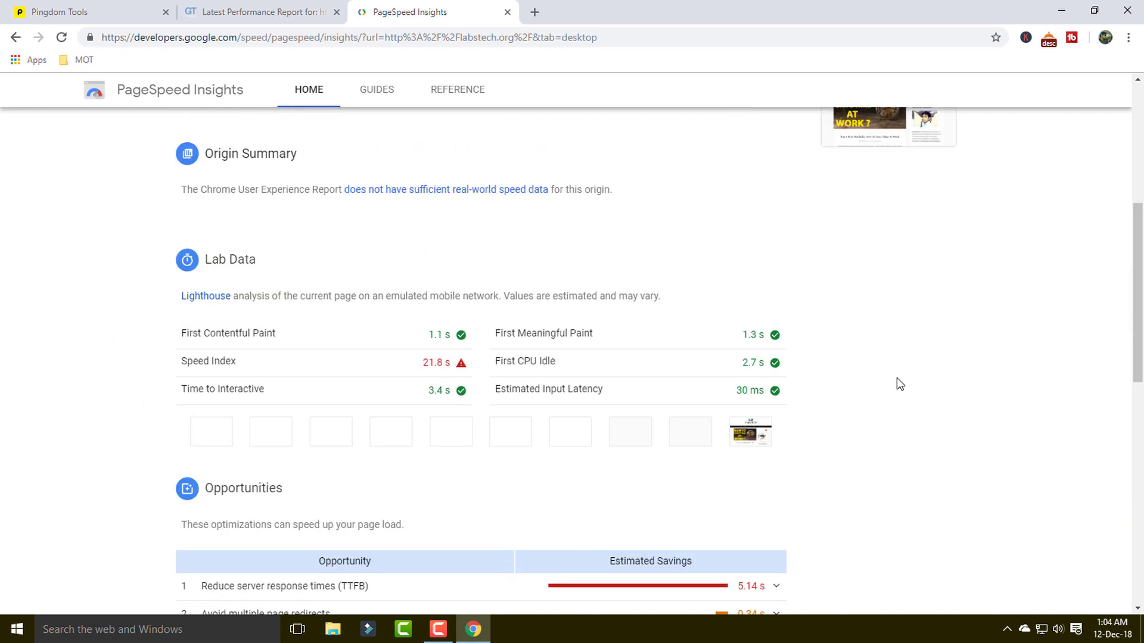
click(650, 41)
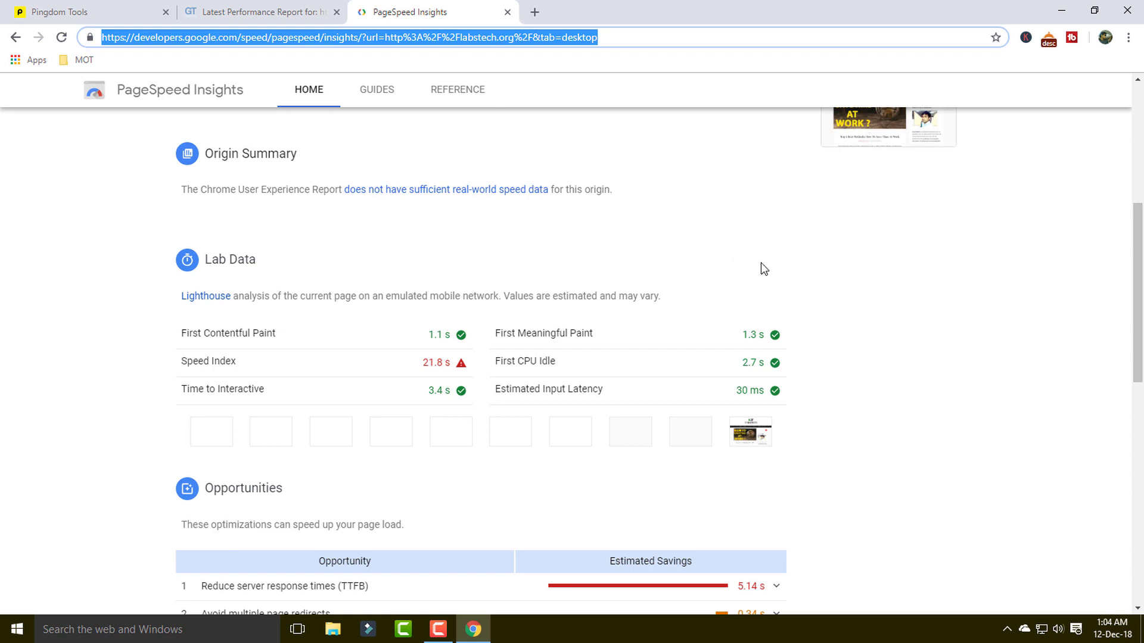
scroll(761, 265, up, 2)
scroll(732, 274, up, 3)
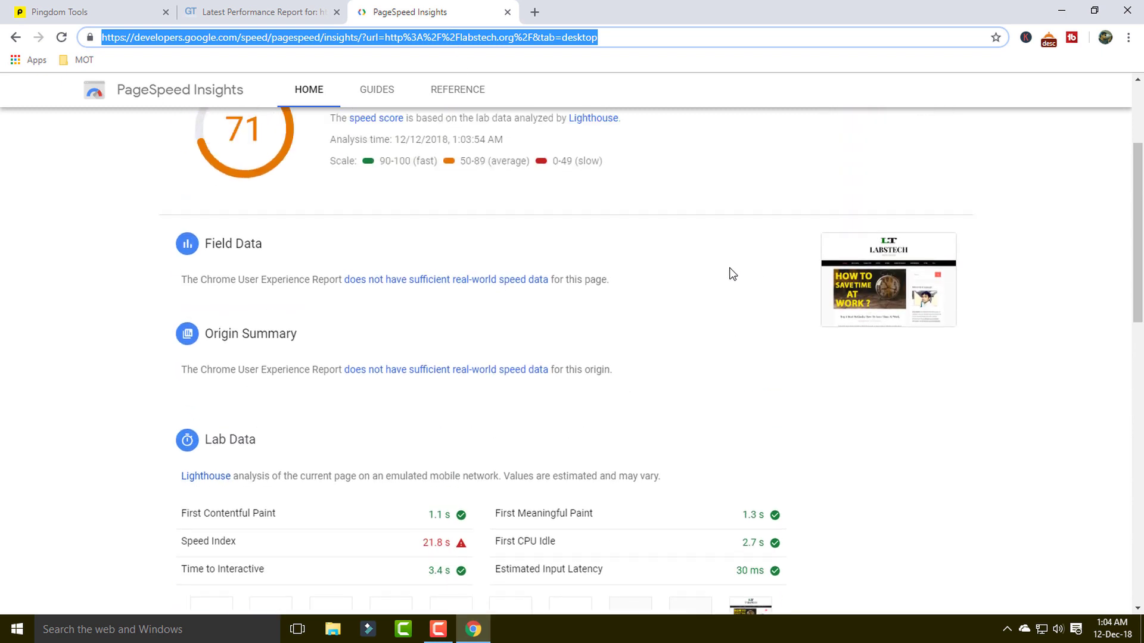